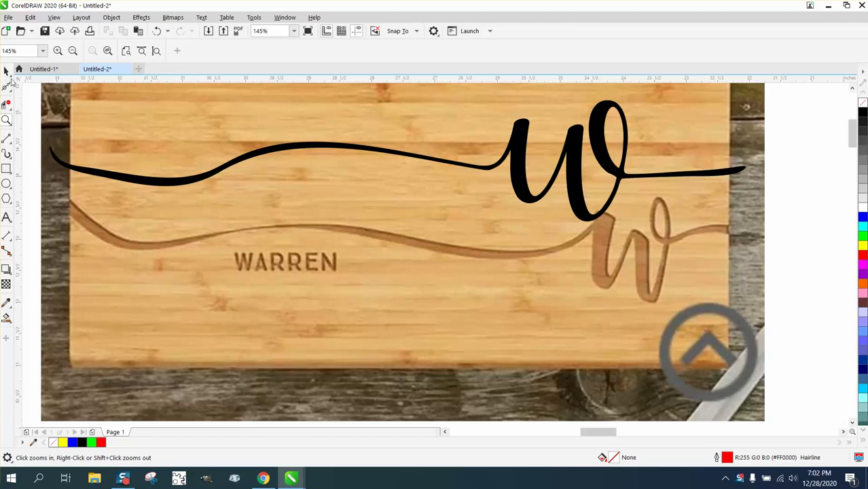
Shrink the black swash W and widen it slightly to about 10.48 × 1.81 inches across the board
{"action": "left_click", "coordinate": [6, 71]}
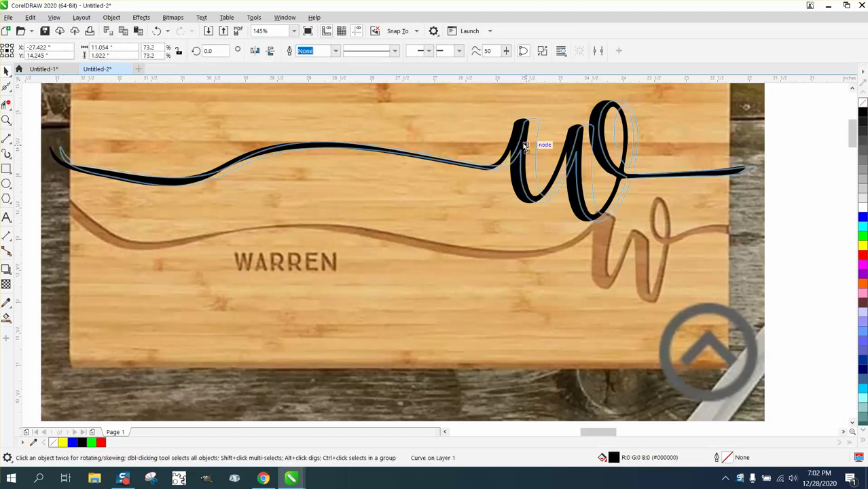
{"action": "left_click", "coordinate": [524, 141]}
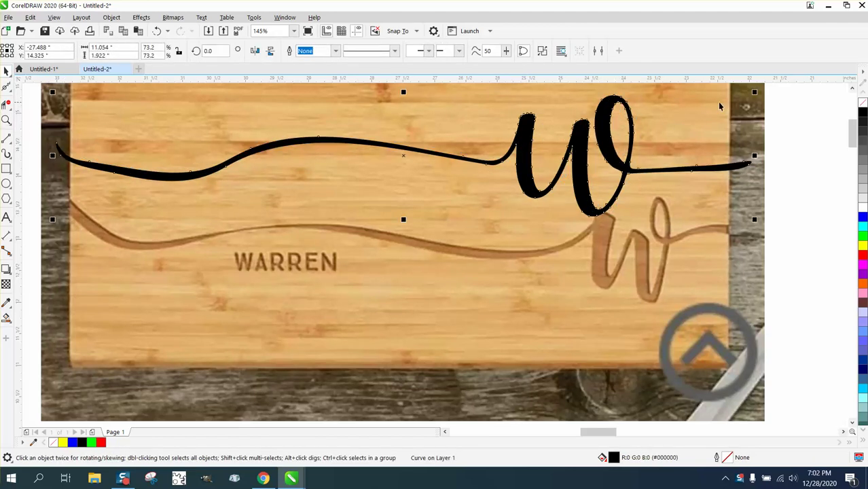
{"action": "left_click_drag", "start_coordinate": [755, 93], "coordinate": [729, 109]}
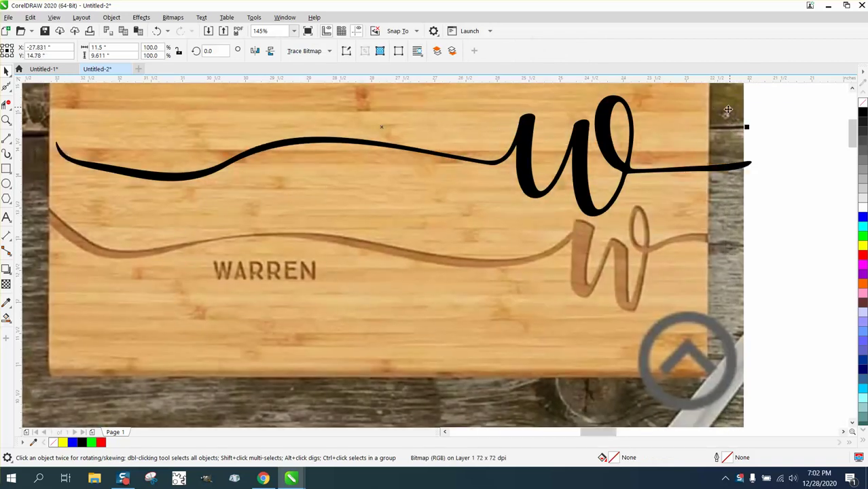
{"action": "left_click", "coordinate": [742, 166]}
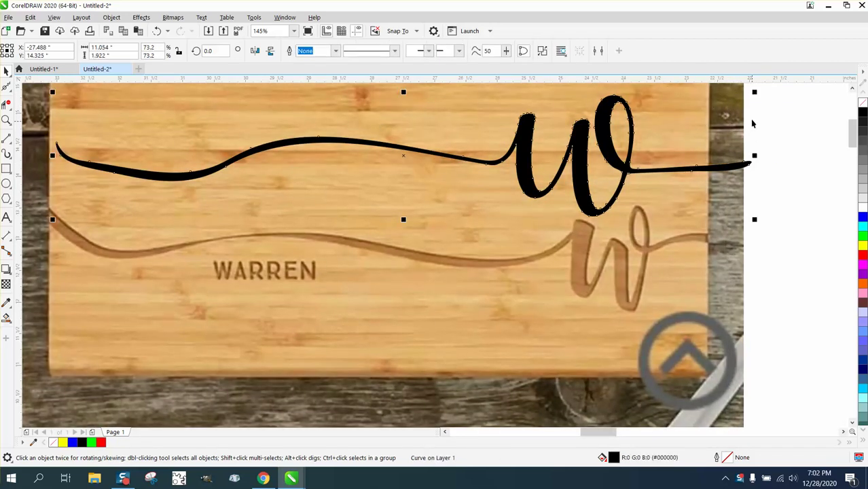
{"action": "left_click_drag", "start_coordinate": [754, 93], "coordinate": [731, 113]}
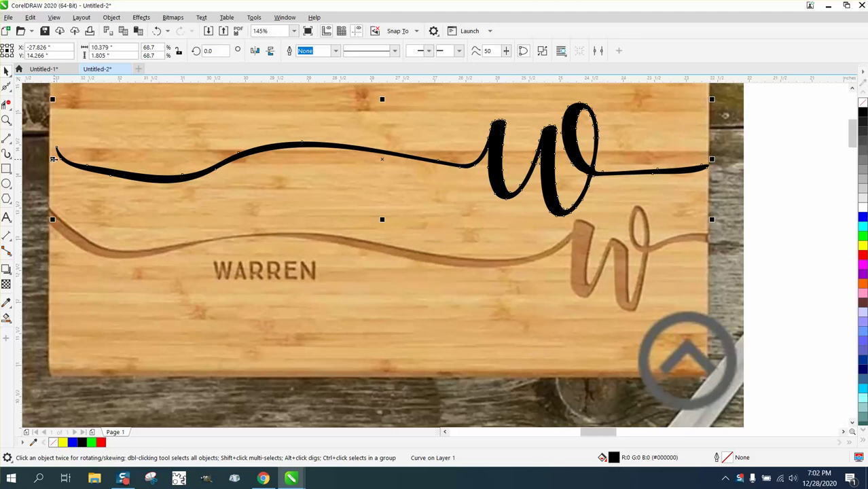
{"action": "left_click_drag", "start_coordinate": [53, 159], "coordinate": [46, 159]}
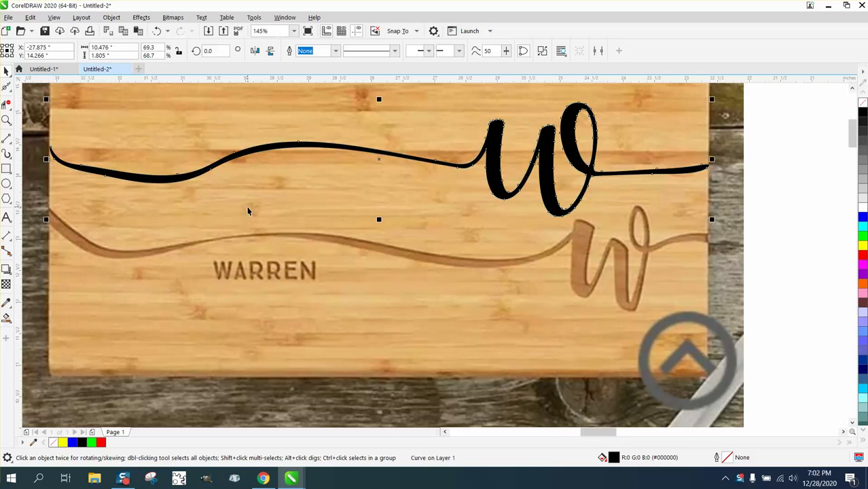
{"action": "scroll", "coordinate": [247, 210], "scroll_direction": "down", "scroll_amount": 5}
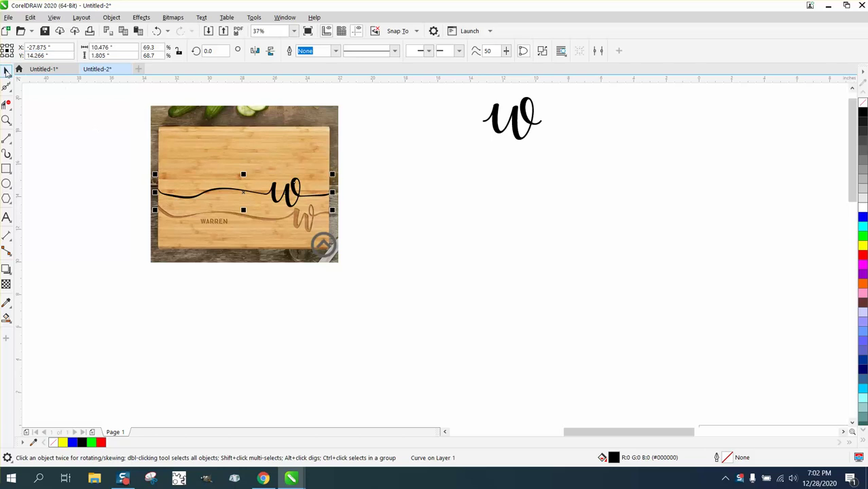
Move the w lettering down-left and make it unfilled with a black hairline outline
{"action": "left_click", "coordinate": [514, 122]}
{"action": "left_click_drag", "start_coordinate": [515, 122], "coordinate": [454, 192]}
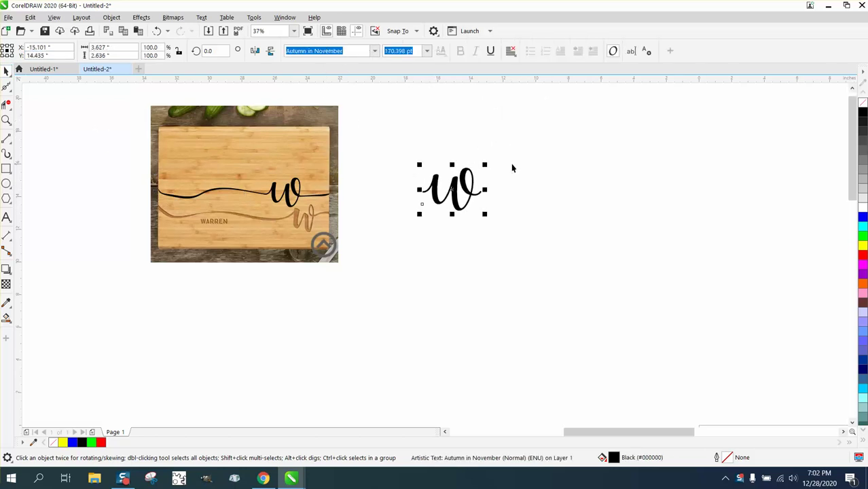
{"action": "left_click", "coordinate": [863, 104]}
{"action": "right_click", "coordinate": [863, 113]}
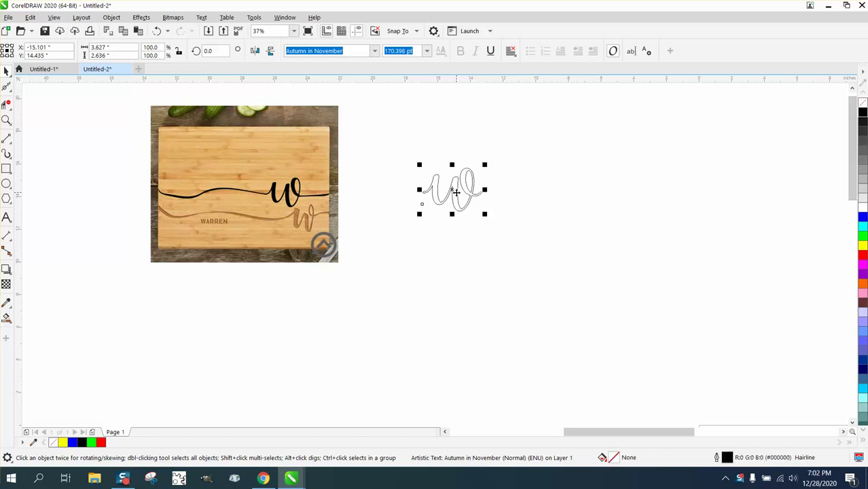
Shift the outlined w to the right and zoom in on it
{"action": "left_click_drag", "start_coordinate": [454, 193], "coordinate": [507, 195]}
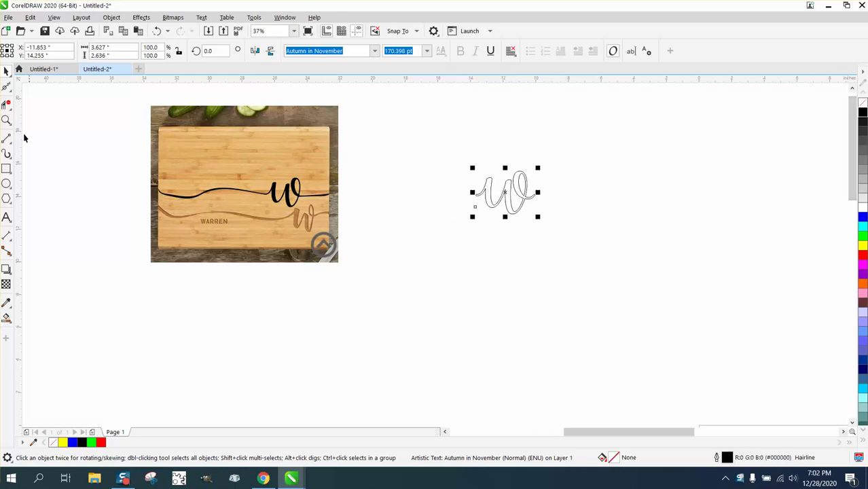
{"action": "left_click", "coordinate": [6, 120]}
{"action": "left_click_drag", "start_coordinate": [452, 145], "coordinate": [598, 249]}
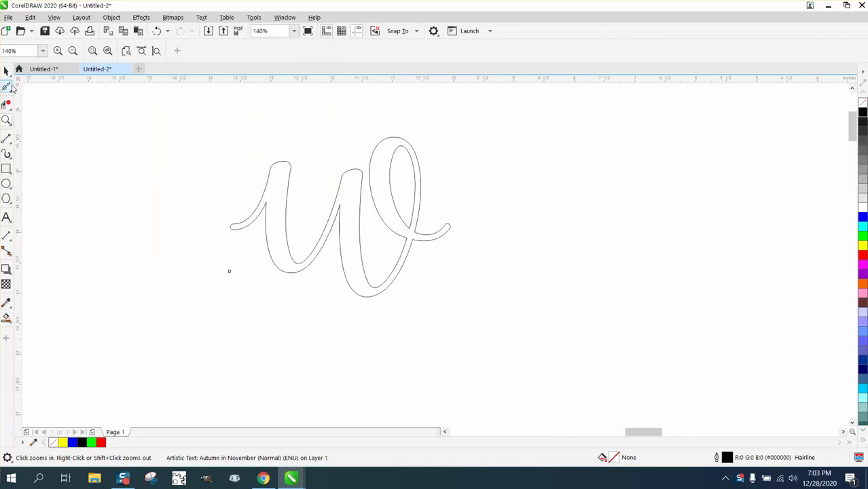
Convert the w text into curves with Object > Convert to Curves
{"action": "double_click", "coordinate": [6, 71]}
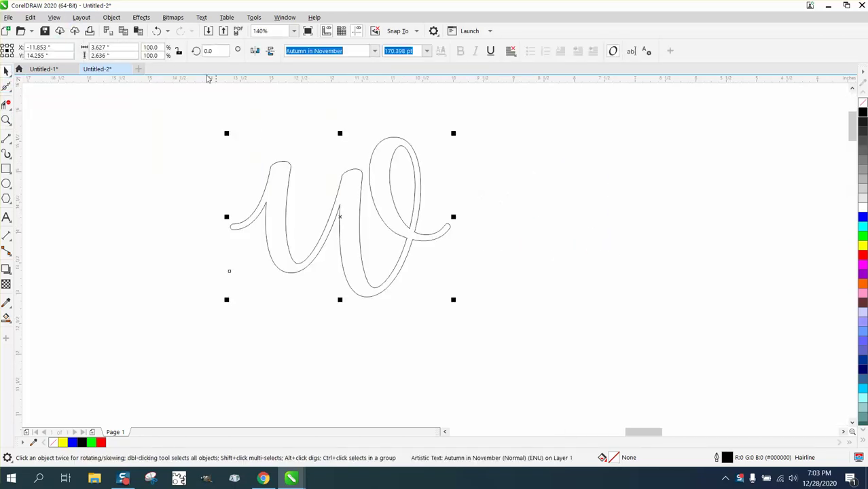
{"action": "left_click", "coordinate": [111, 17]}
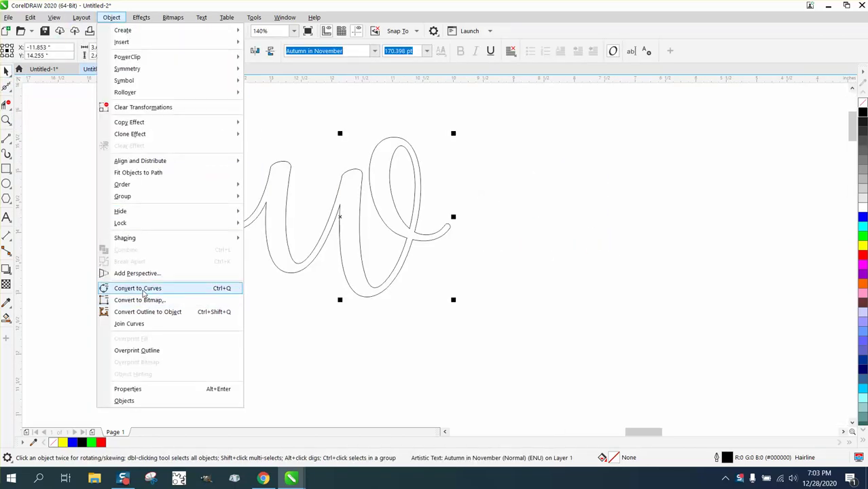
{"action": "left_click", "coordinate": [142, 288]}
With the Shape tool, drag the w's right end nodes out into a long tail
{"action": "left_click", "coordinate": [11, 91]}
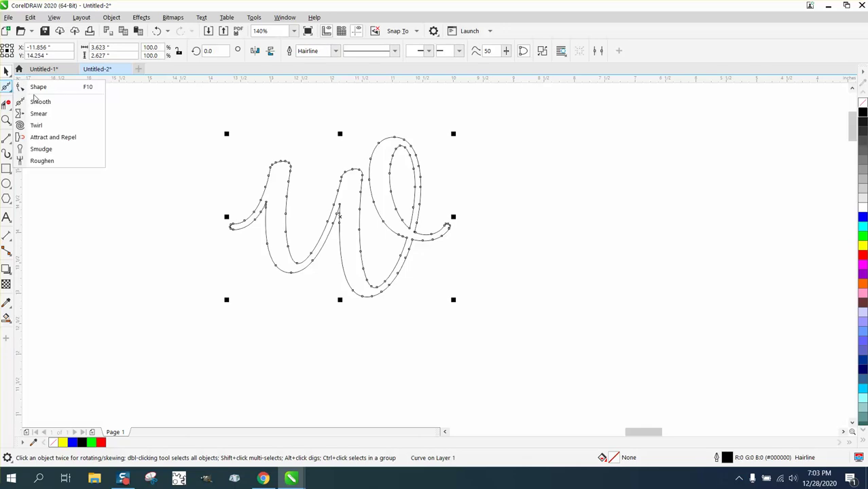
{"action": "left_click", "coordinate": [39, 87]}
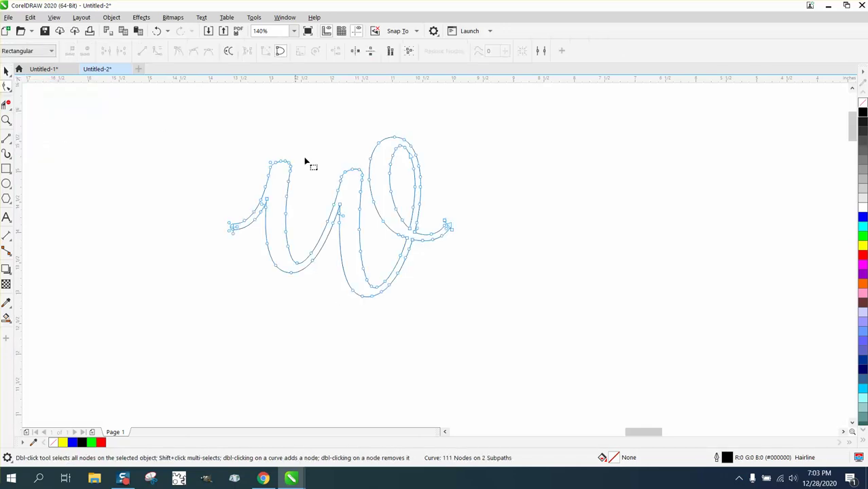
{"action": "left_click_drag", "start_coordinate": [427, 209], "coordinate": [536, 227]}
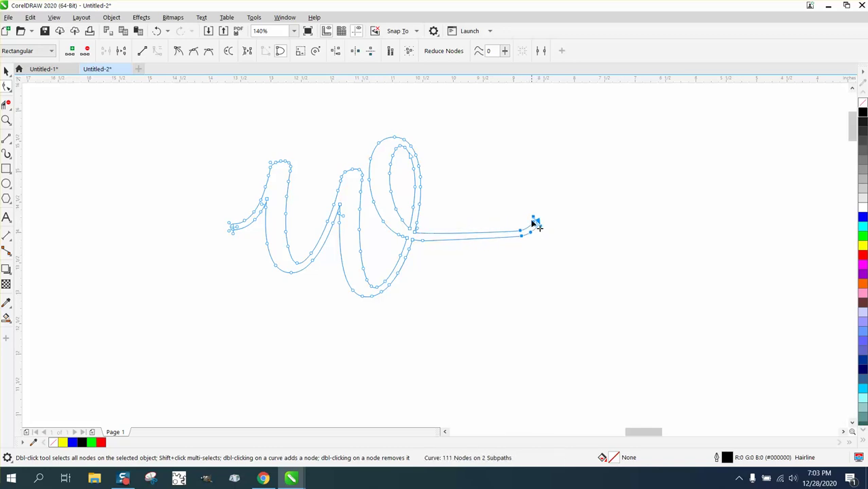
{"action": "left_click_drag", "start_coordinate": [514, 215], "coordinate": [556, 236]}
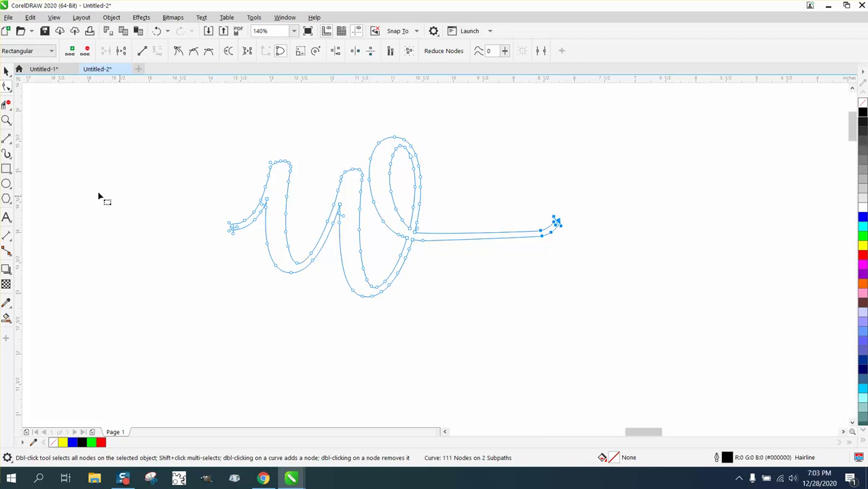
{"action": "left_click", "coordinate": [6, 121]}
{"action": "left_click_drag", "start_coordinate": [479, 209], "coordinate": [582, 253]}
Smooth the hooked end of the tail with the Smooth brush
{"action": "left_click", "coordinate": [6, 87]}
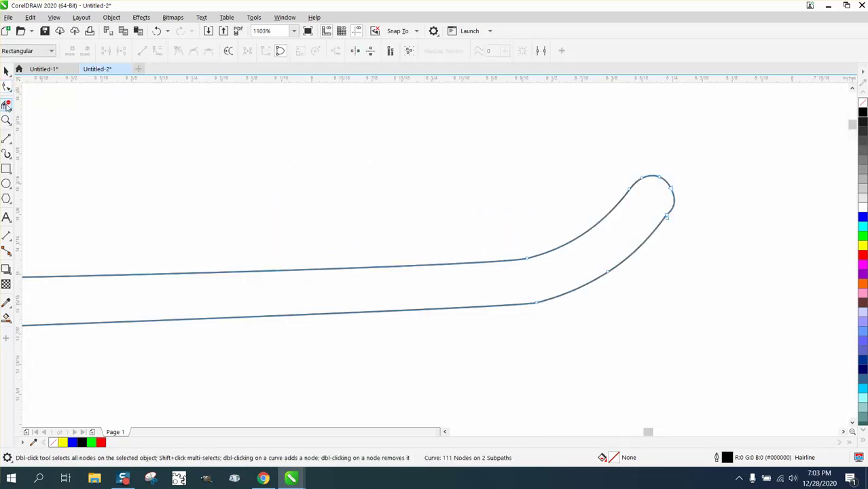
{"action": "left_click", "coordinate": [12, 93]}
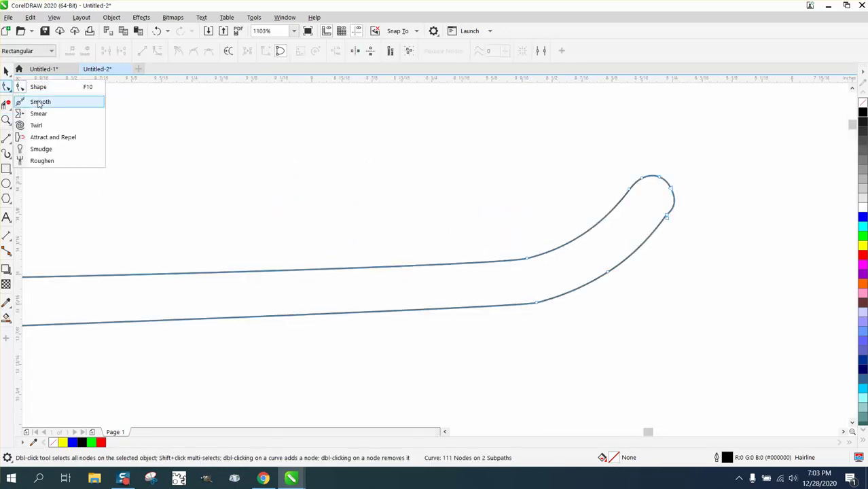
{"action": "left_click", "coordinate": [39, 102]}
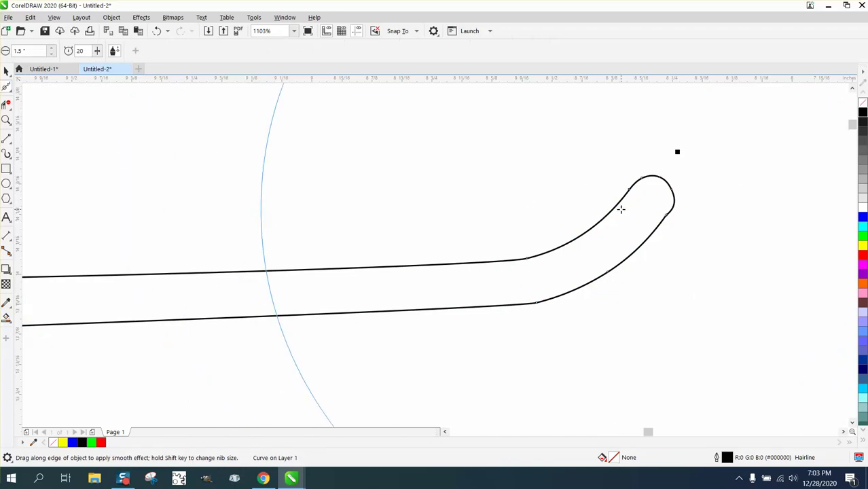
{"action": "mouse_move", "coordinate": [621, 209]}
{"action": "left_mouse_down"}
{"action": "mouse_move", "coordinate": [616, 204]}
{"action": "mouse_move", "coordinate": [607, 218]}
{"action": "left_mouse_up"}
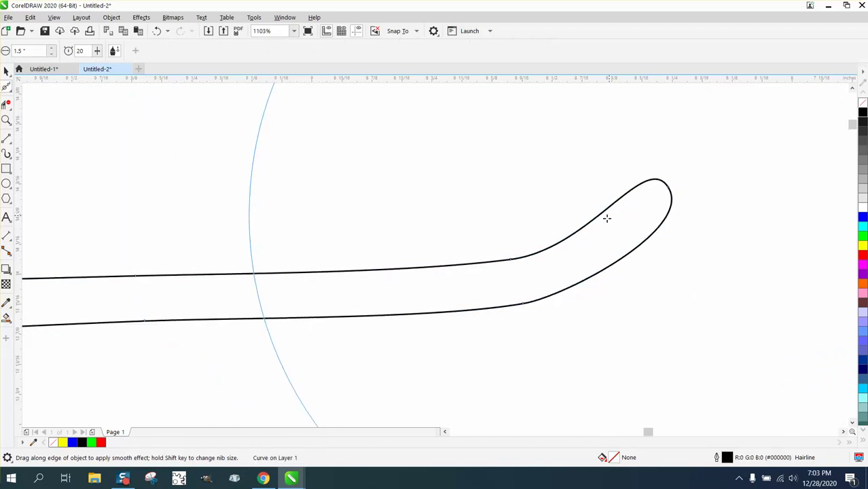
Zoom out from 204% to 50% to show the board photo beside the W
{"action": "scroll", "coordinate": [585, 231], "scroll_direction": "down", "scroll_amount": 10}
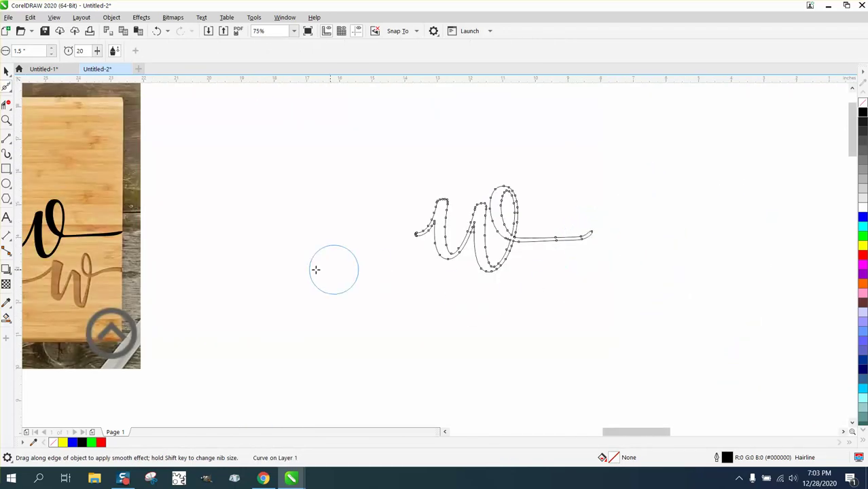
{"action": "scroll", "coordinate": [375, 271], "scroll_direction": "down", "scroll_amount": 2}
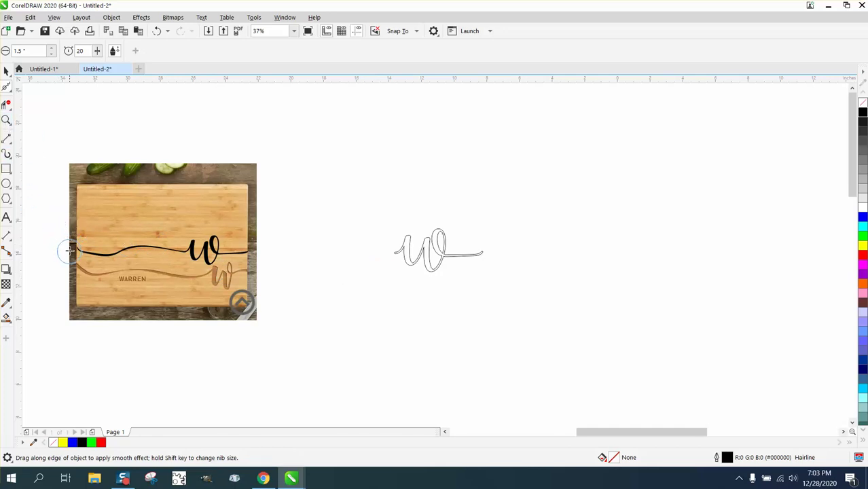
{"action": "left_click", "coordinate": [6, 120]}
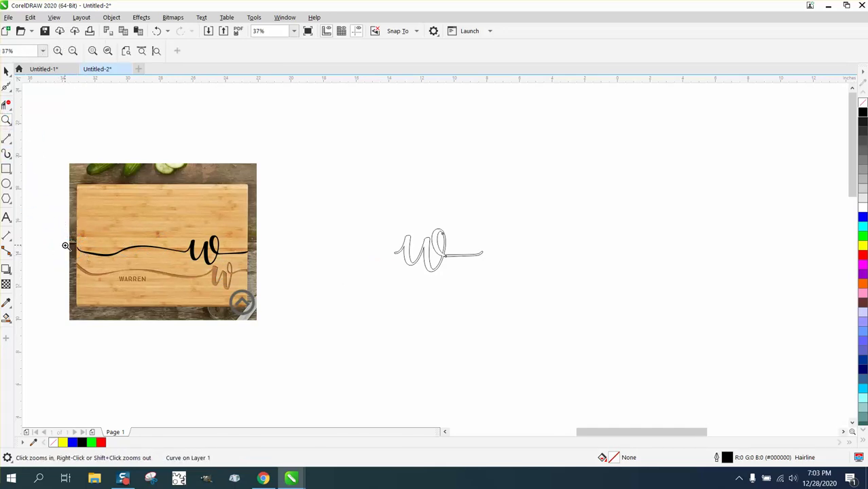
{"action": "left_click_drag", "start_coordinate": [65, 245], "coordinate": [218, 294]}
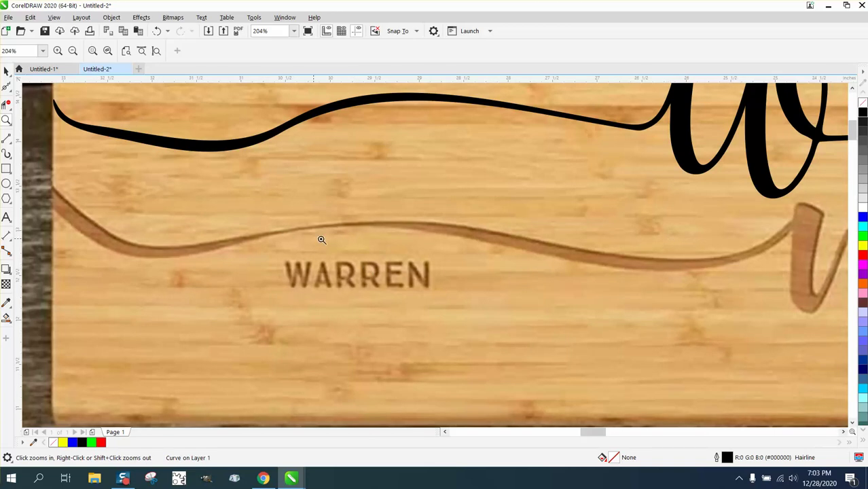
{"action": "right_click", "coordinate": [172, 223]}
{"action": "right_click", "coordinate": [172, 223]}
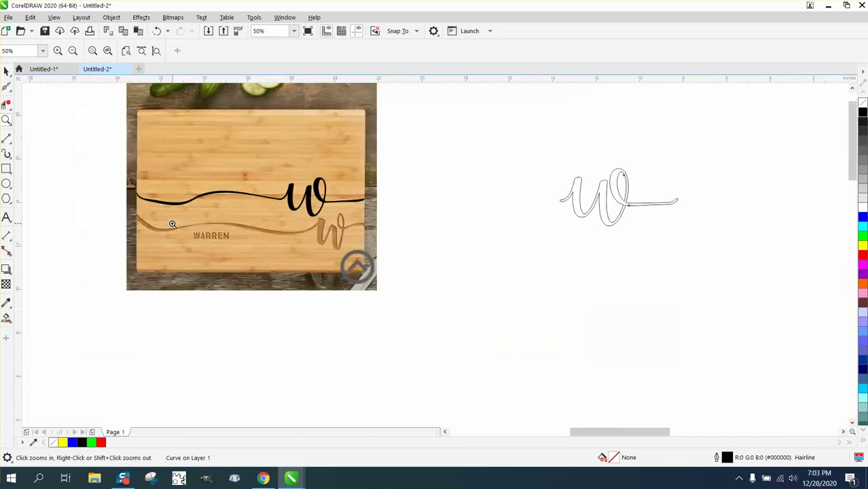
{"action": "left_click", "coordinate": [10, 156]}
Apply a tapered Artistic Media preset stroke to the W curve, making it bold calligraphy
{"action": "left_click", "coordinate": [40, 152]}
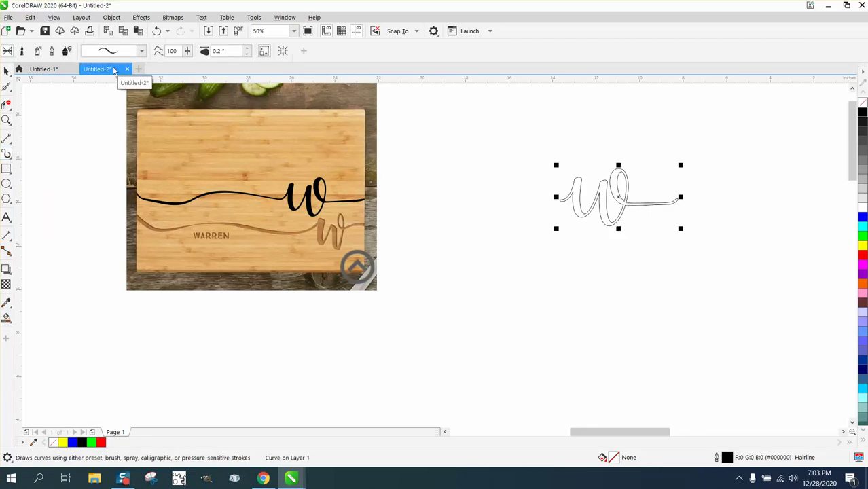
{"action": "left_click", "coordinate": [141, 52]}
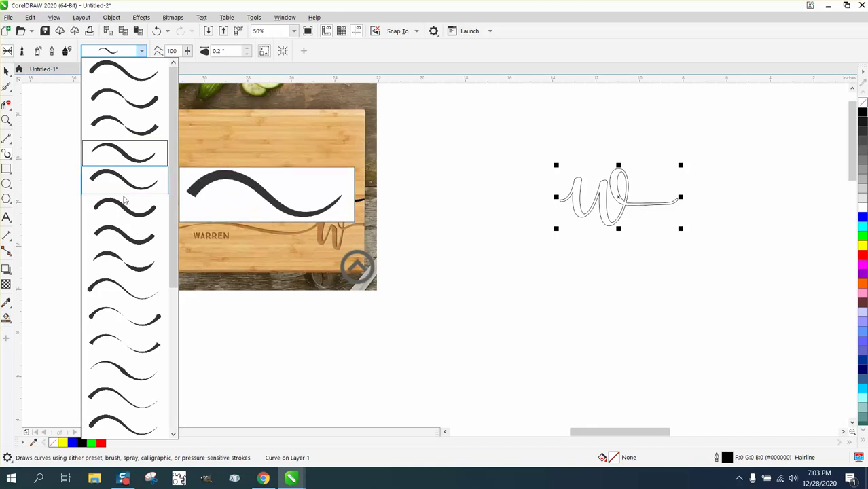
{"action": "left_click_drag", "start_coordinate": [171, 277], "coordinate": [172, 399]}
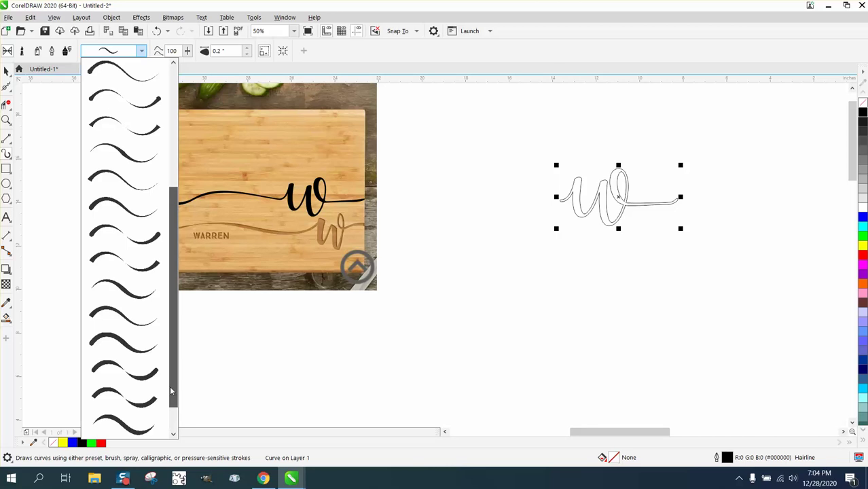
{"action": "left_click_drag", "start_coordinate": [171, 391], "coordinate": [171, 381]}
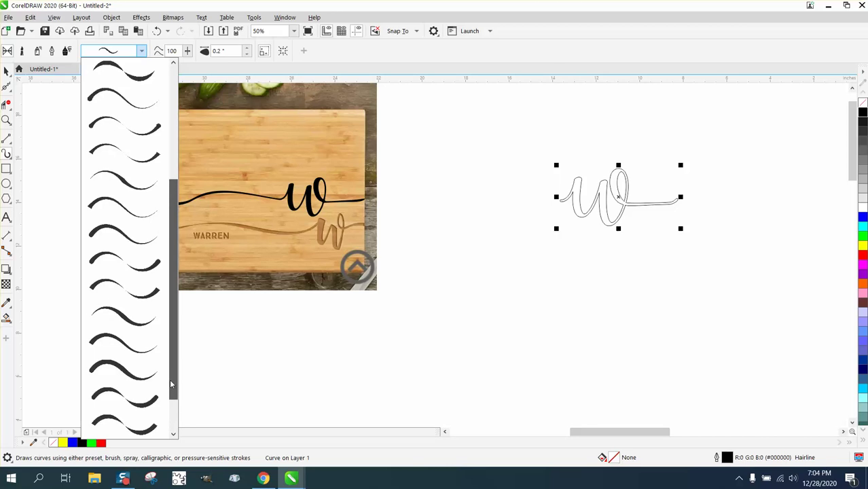
{"action": "left_click", "coordinate": [109, 232]}
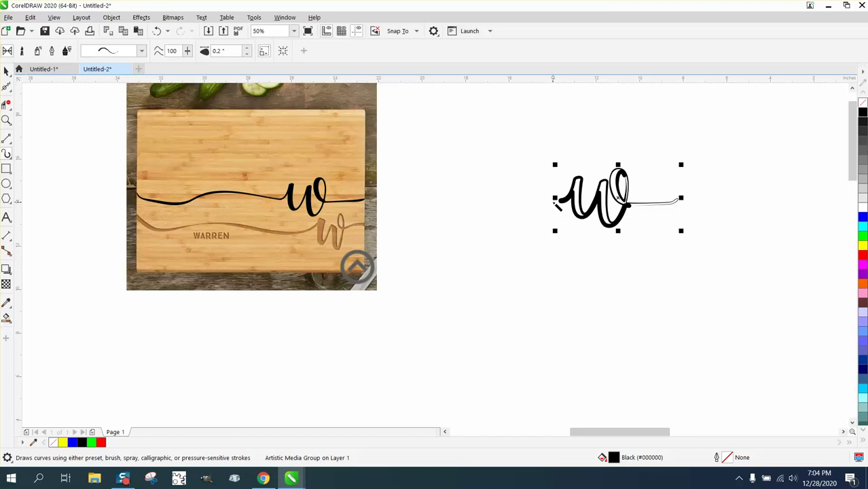
Draw two tapered Artistic Media tail strokes leftward from the W
{"action": "mouse_move", "coordinate": [555, 203]}
{"action": "left_mouse_down"}
{"action": "mouse_move", "coordinate": [530, 216]}
{"action": "mouse_move", "coordinate": [478, 211]}
{"action": "left_mouse_up"}
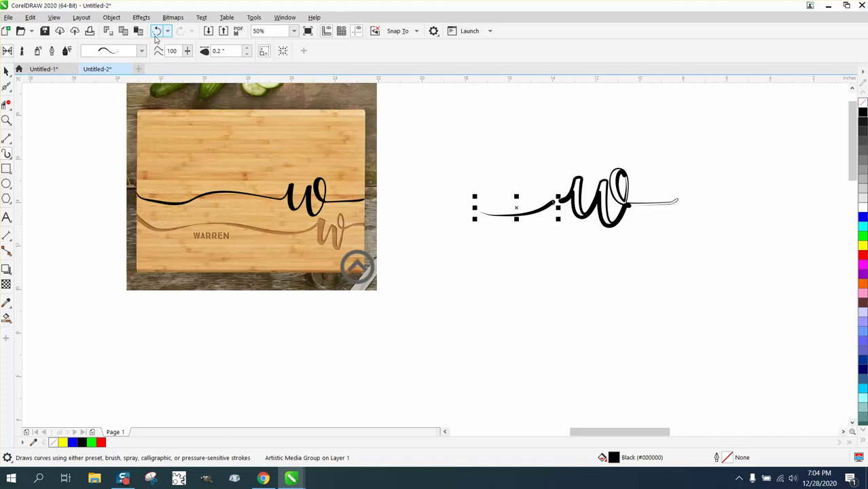
{"action": "left_click", "coordinate": [157, 34]}
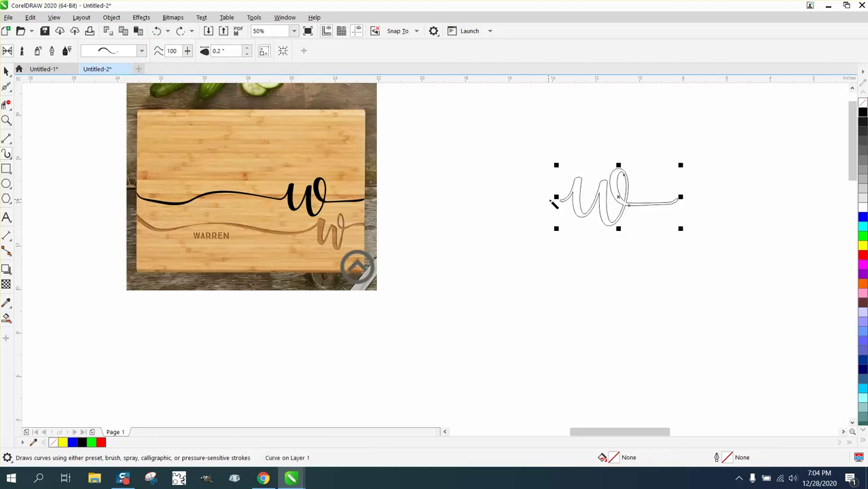
{"action": "left_click_drag", "start_coordinate": [557, 205], "coordinate": [482, 207]}
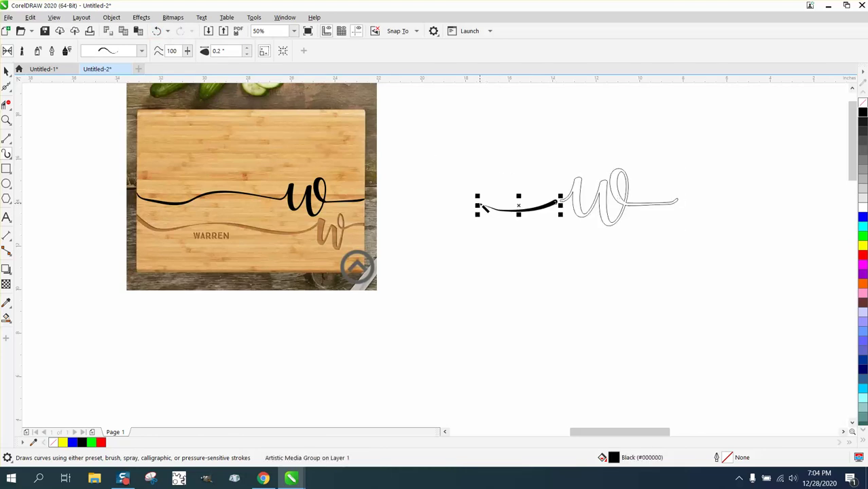
{"action": "mouse_move", "coordinate": [484, 208]}
{"action": "left_mouse_down"}
{"action": "mouse_move", "coordinate": [428, 215]}
{"action": "mouse_move", "coordinate": [394, 207]}
{"action": "left_mouse_up"}
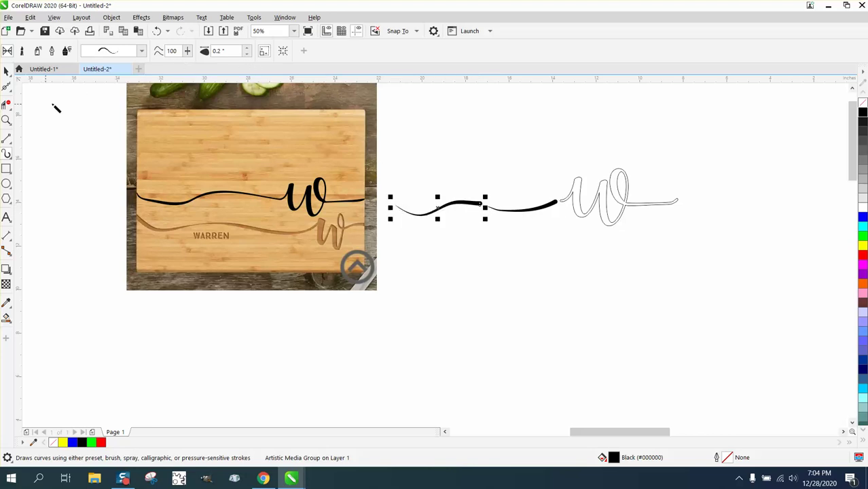
Mirror the outer tail stroke horizontally so its thick end points left
{"action": "left_click", "coordinate": [6, 72]}
{"action": "left_click", "coordinate": [442, 211], "text": "ctrl"}
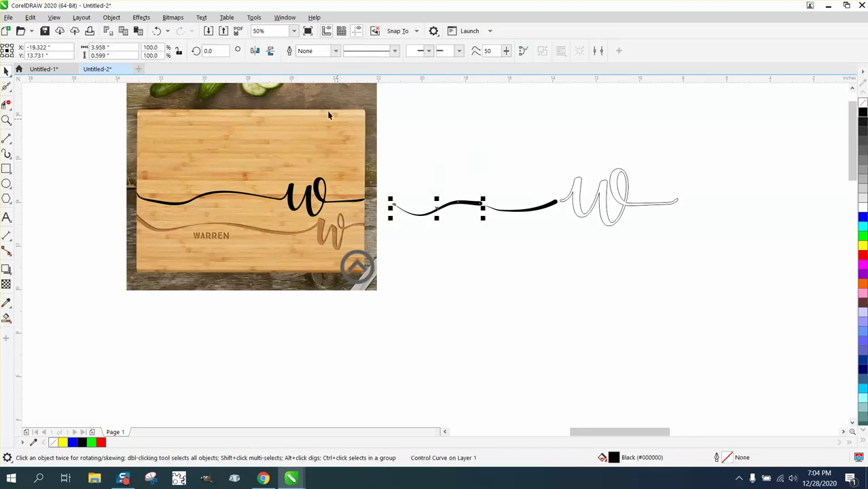
{"action": "left_click", "coordinate": [256, 52]}
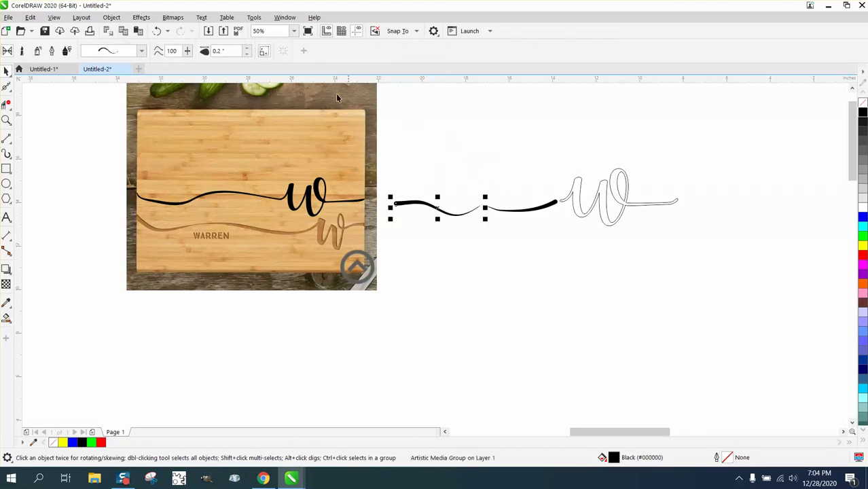
{"action": "left_click", "coordinate": [420, 125]}
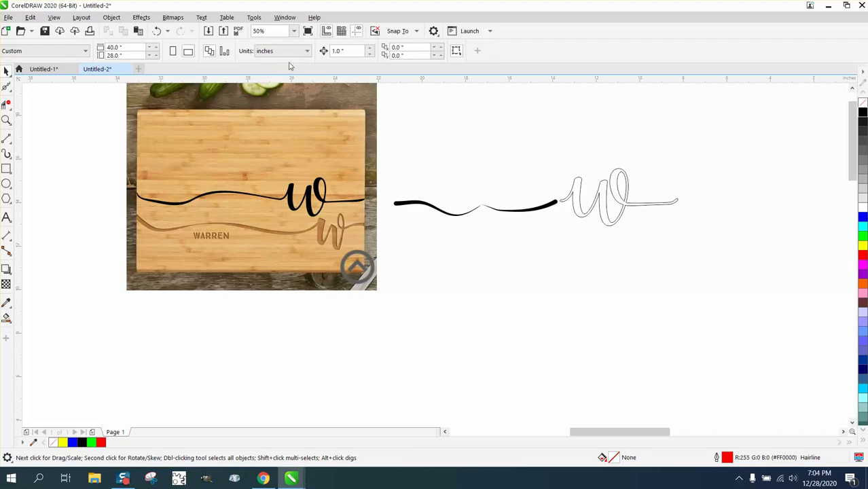
{"action": "left_click", "coordinate": [440, 214]}
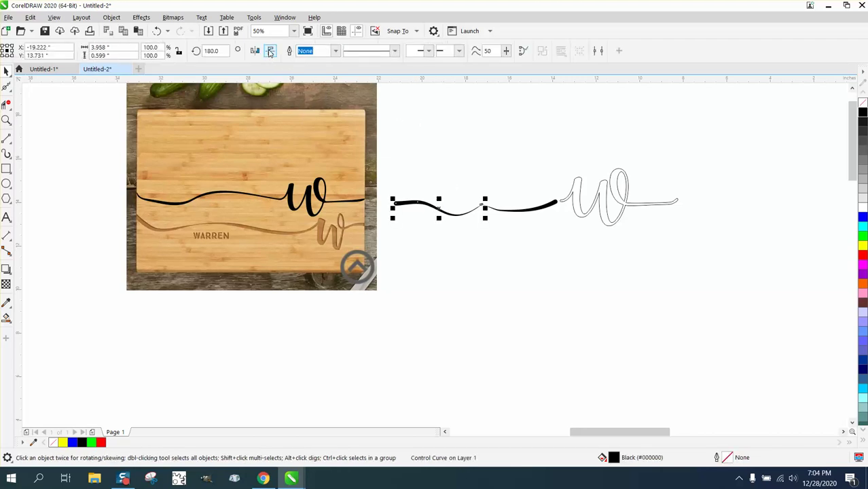
{"action": "left_click", "coordinate": [266, 53]}
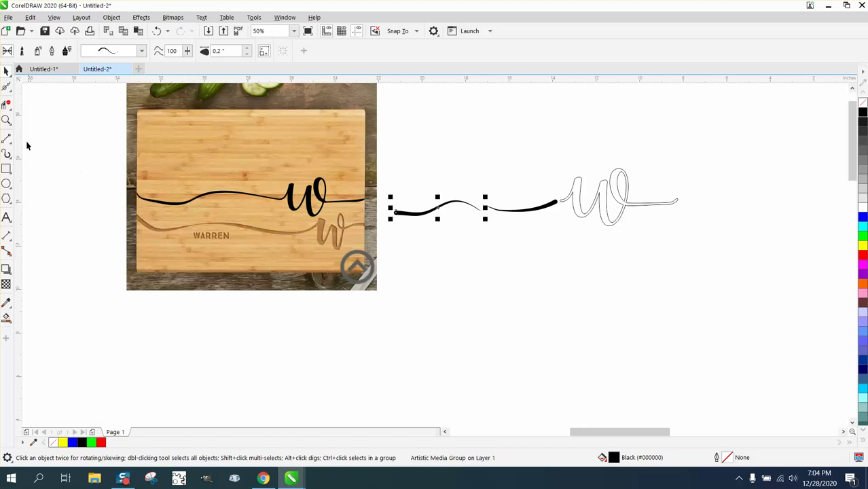
Zoom in and move the outer tail stroke right to meet the inner one
{"action": "left_click", "coordinate": [6, 121]}
{"action": "left_click_drag", "start_coordinate": [618, 240], "coordinate": [619, 240]}
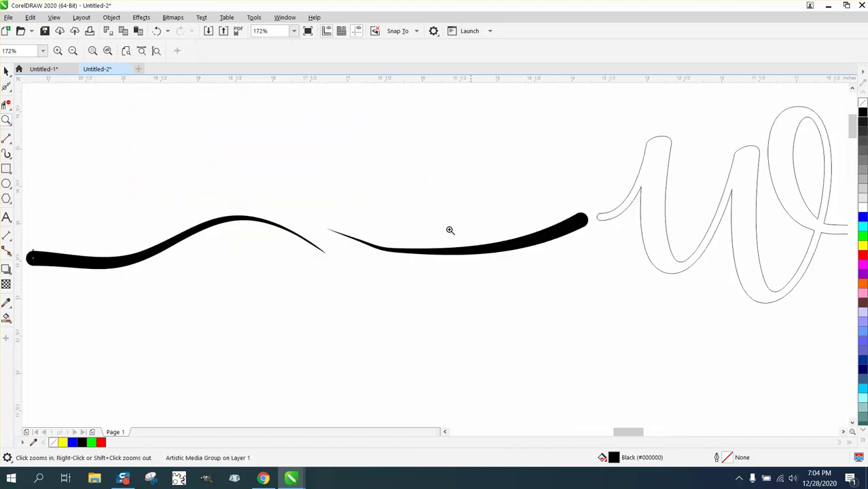
{"action": "left_click", "coordinate": [6, 71]}
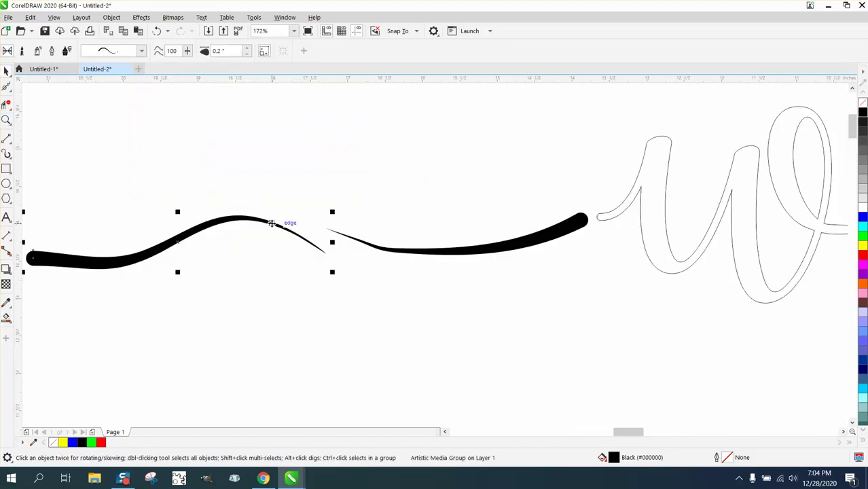
{"action": "left_click_drag", "start_coordinate": [271, 224], "coordinate": [323, 224]}
{"action": "scroll", "coordinate": [323, 224], "scroll_direction": "down", "scroll_amount": 2}
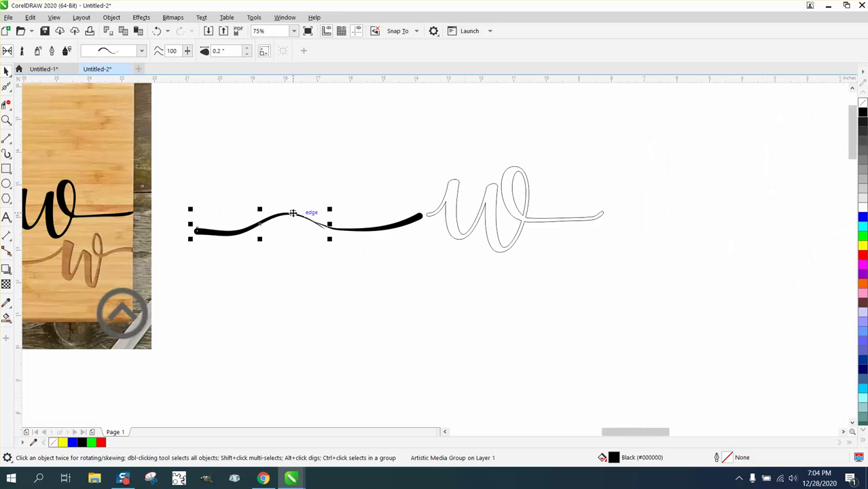
Break both strokes apart and give them no fill with black hairline outlines
{"action": "left_click_drag", "start_coordinate": [188, 197], "coordinate": [432, 262]}
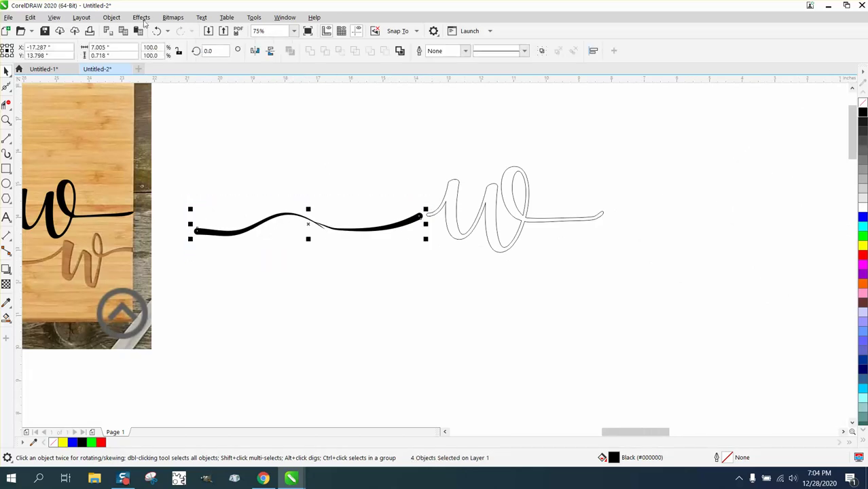
{"action": "left_click", "coordinate": [112, 17]}
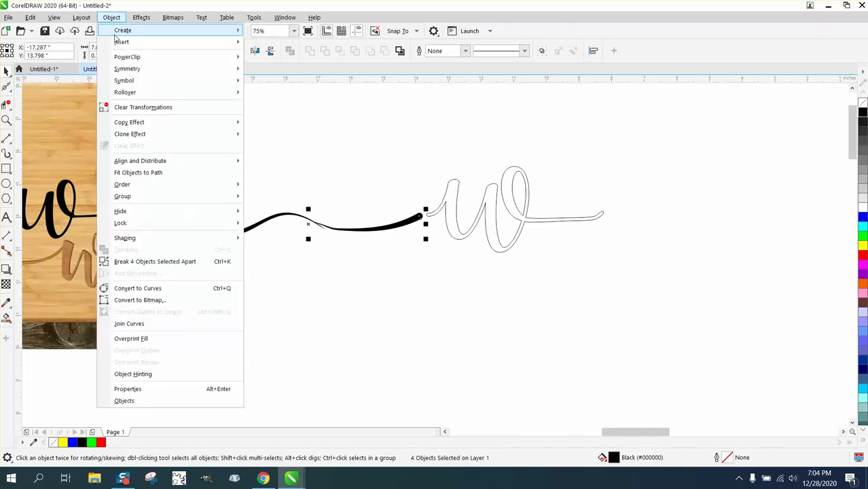
{"action": "left_click", "coordinate": [155, 262]}
{"action": "left_click", "coordinate": [863, 103]}
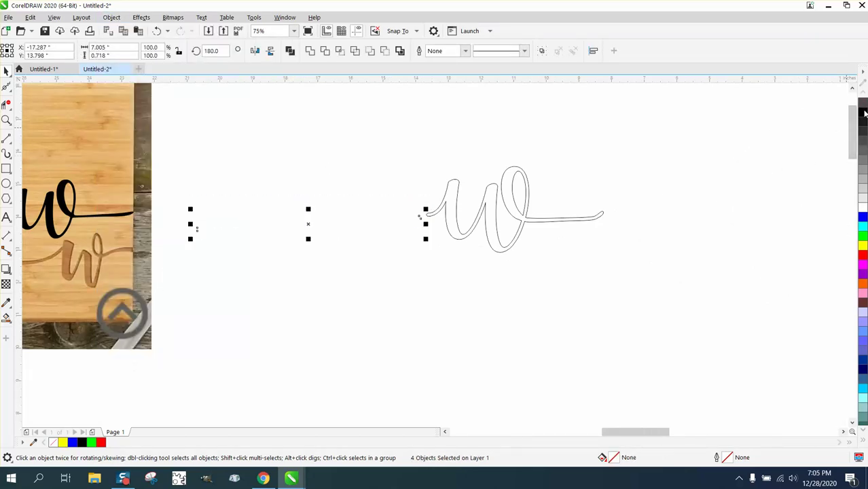
{"action": "right_click", "coordinate": [863, 112]}
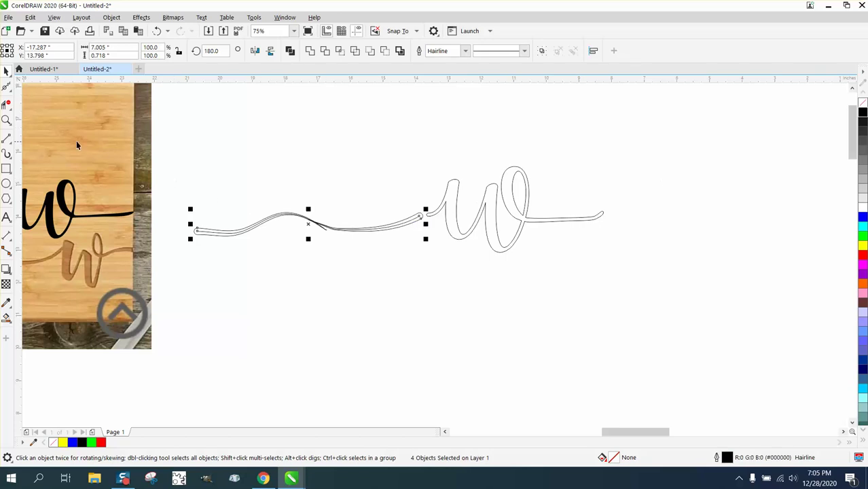
{"action": "left_click", "coordinate": [6, 120]}
{"action": "left_click", "coordinate": [373, 231]}
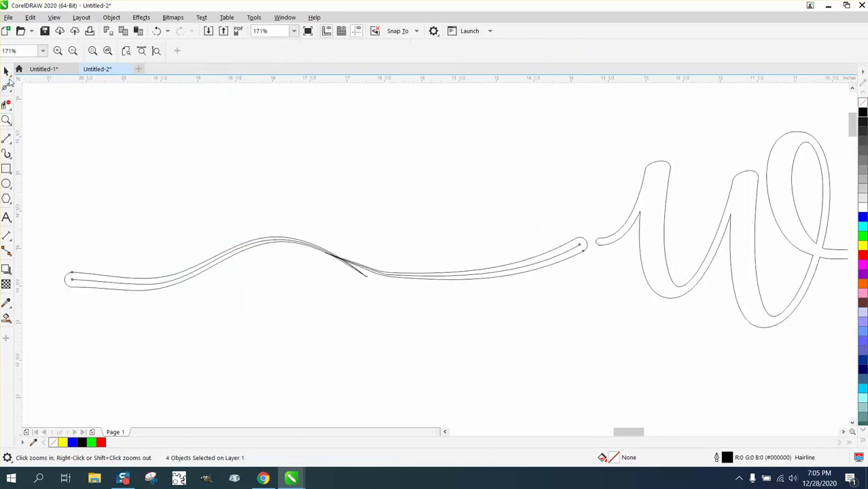
{"action": "left_click", "coordinate": [6, 71]}
Delete the stray duplicate curve overlapping the tail
{"action": "left_click", "coordinate": [91, 280]}
{"action": "left_click", "coordinate": [95, 281]}
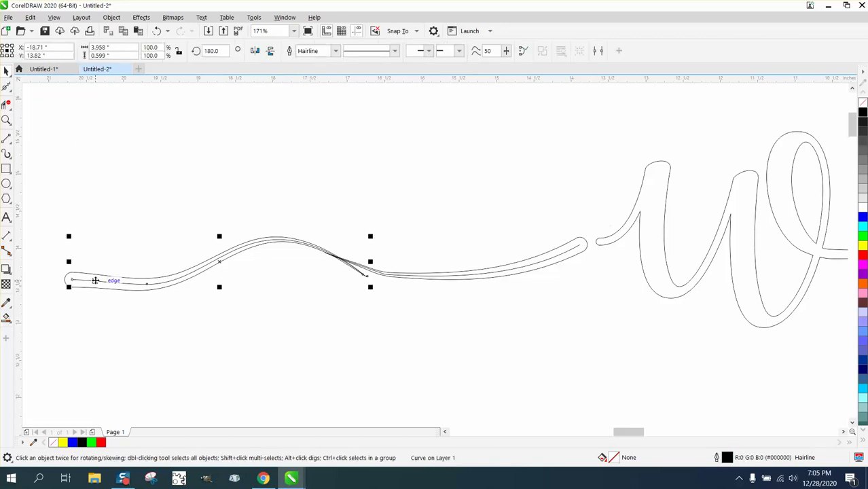
{"action": "left_click", "coordinate": [96, 284]}
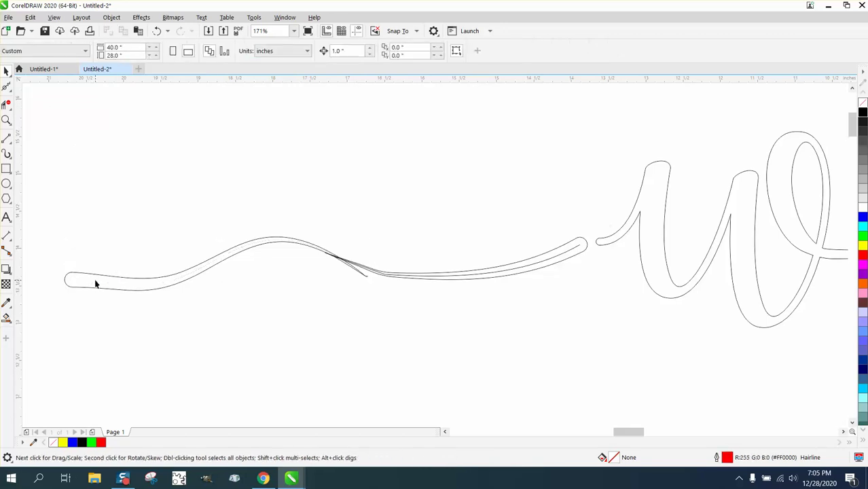
{"action": "left_click", "coordinate": [514, 273]}
{"action": "key", "text": "Delete"}
Rotate the right tail piece about 5 degrees, undo the move and rotation, and select the left piece
{"action": "left_click", "coordinate": [454, 277]}
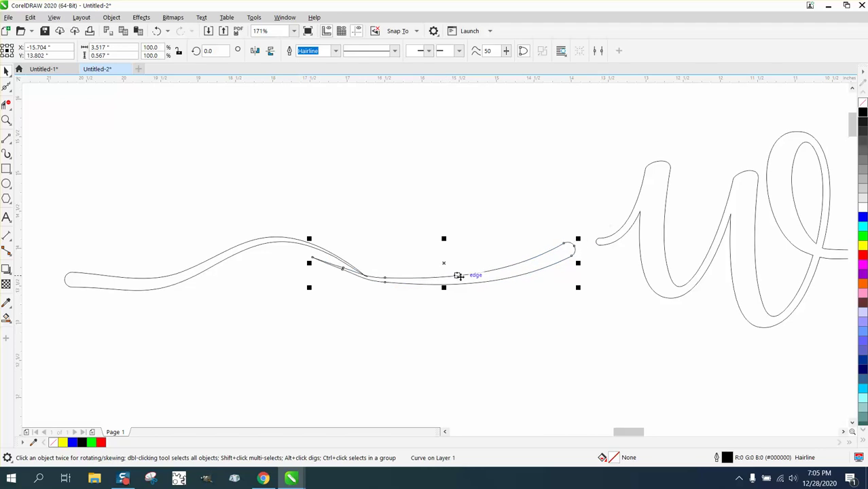
{"action": "left_click", "coordinate": [499, 276]}
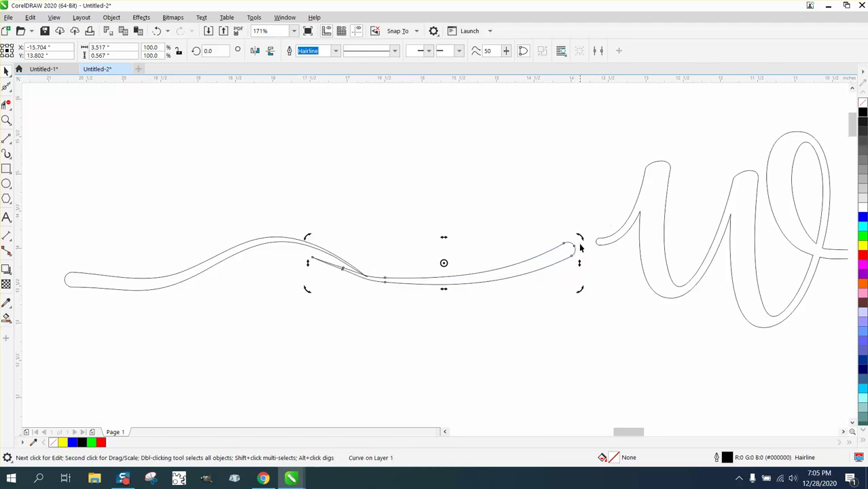
{"action": "left_click_drag", "start_coordinate": [580, 249], "coordinate": [584, 259]}
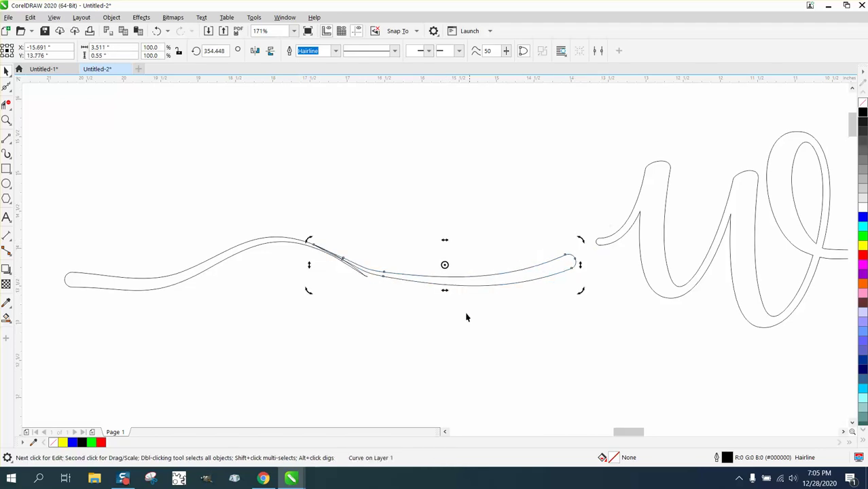
{"action": "left_click_drag", "start_coordinate": [423, 283], "coordinate": [443, 263]}
{"action": "key", "text": "Escape"}
{"action": "key", "text": "ctrl+z"}
{"action": "left_click", "coordinate": [206, 262]}
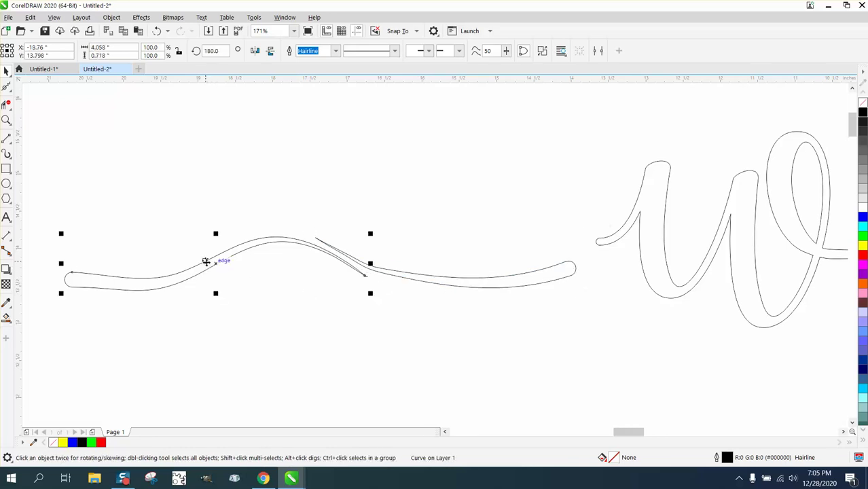
{"action": "left_click", "coordinate": [112, 17]}
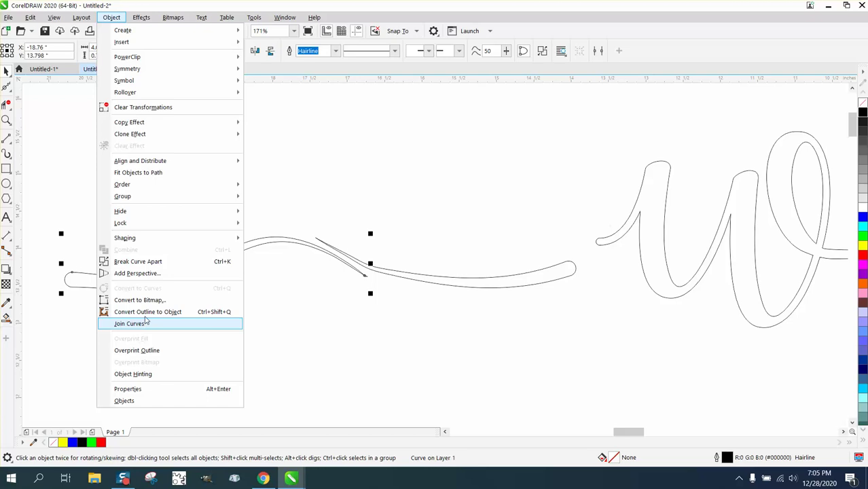
Break the left tail piece apart into separate curves
{"action": "left_click", "coordinate": [162, 262]}
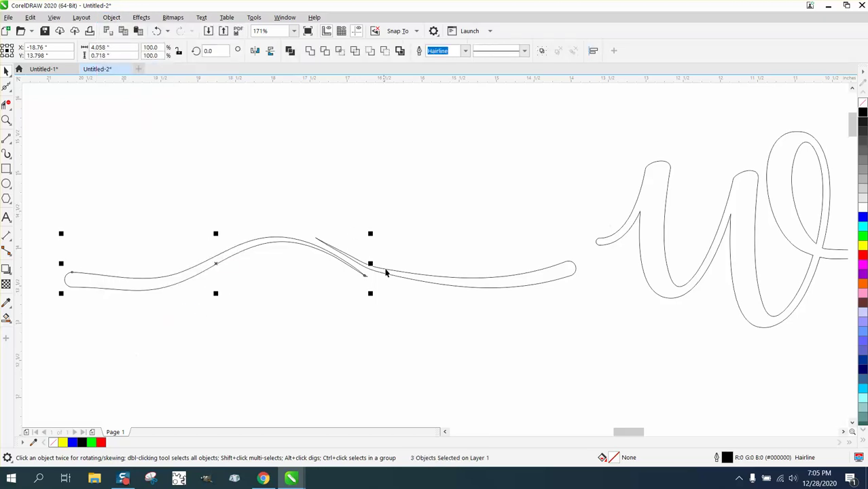
{"action": "left_click", "coordinate": [361, 256]}
{"action": "left_click", "coordinate": [111, 18]}
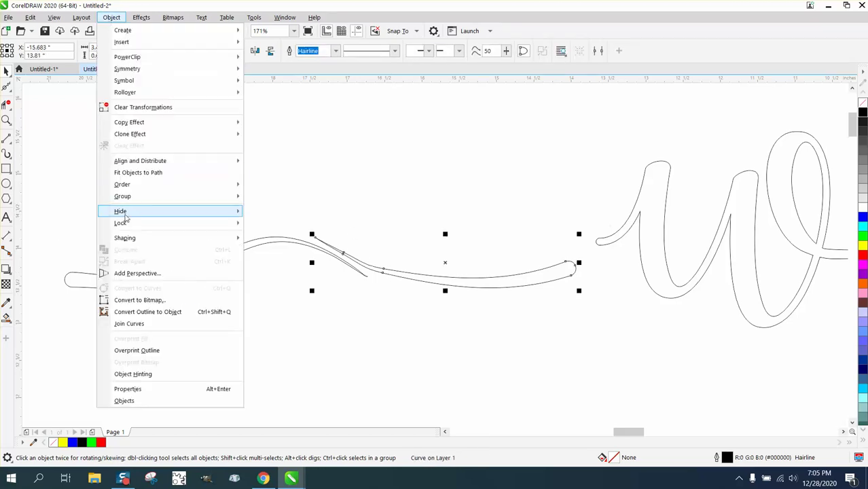
{"action": "left_click", "coordinate": [305, 197]}
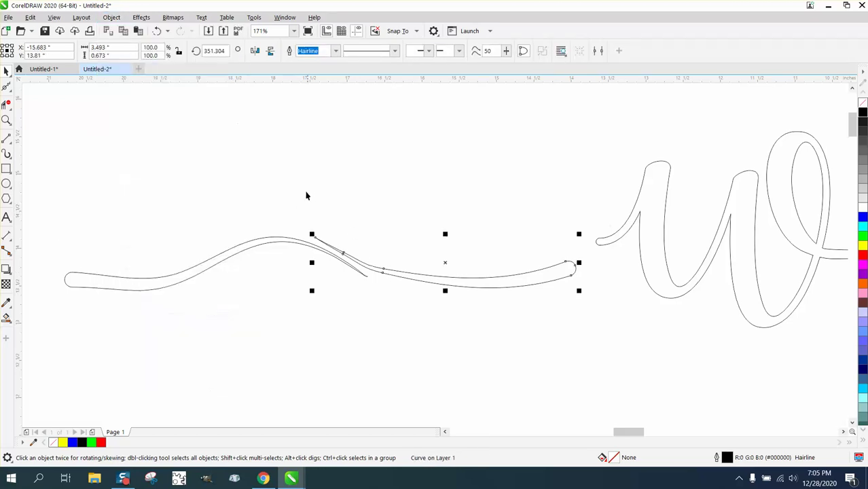
{"action": "left_click_drag", "start_coordinate": [289, 207], "coordinate": [551, 321]}
{"action": "left_click_drag", "start_coordinate": [601, 331], "coordinate": [602, 333]}
{"action": "left_click", "coordinate": [111, 18]}
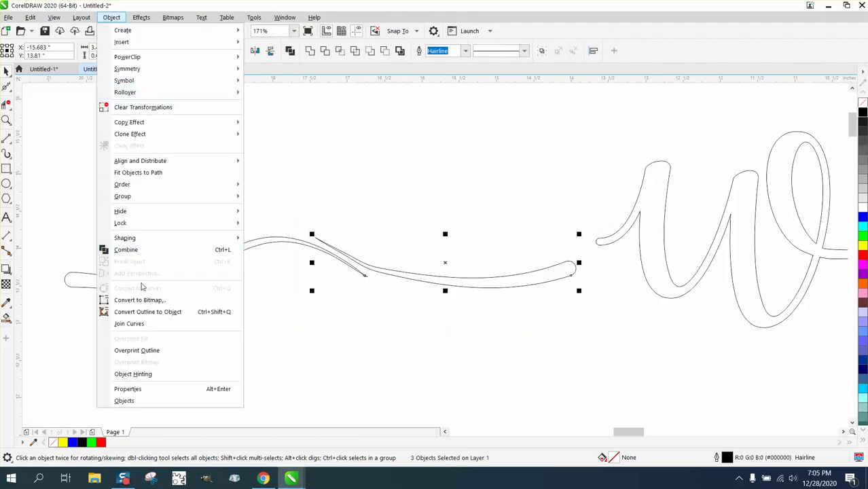
{"action": "left_click", "coordinate": [282, 214]}
Nudge the right piece onto the left and weld all four pieces into one curve
{"action": "left_click", "coordinate": [274, 245]}
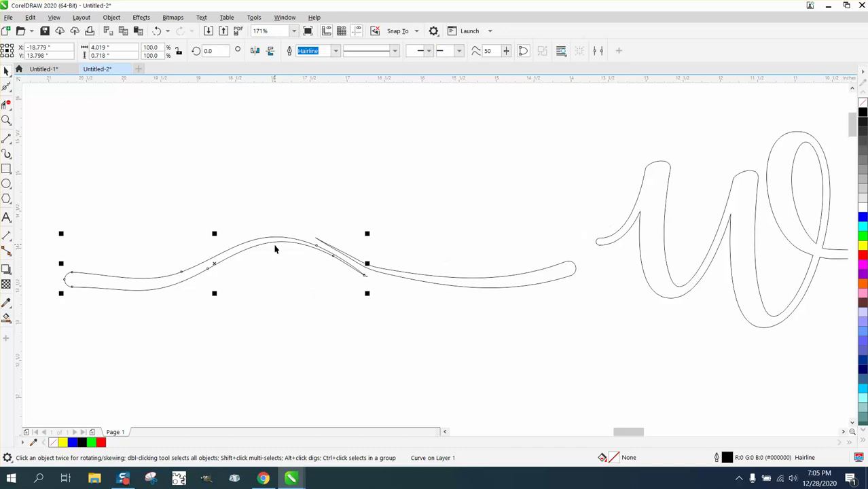
{"action": "left_click", "coordinate": [438, 280]}
{"action": "left_click_drag", "start_coordinate": [414, 273], "coordinate": [406, 279]}
{"action": "left_click_drag", "start_coordinate": [50, 232], "coordinate": [609, 343]}
{"action": "left_click", "coordinate": [311, 52]}
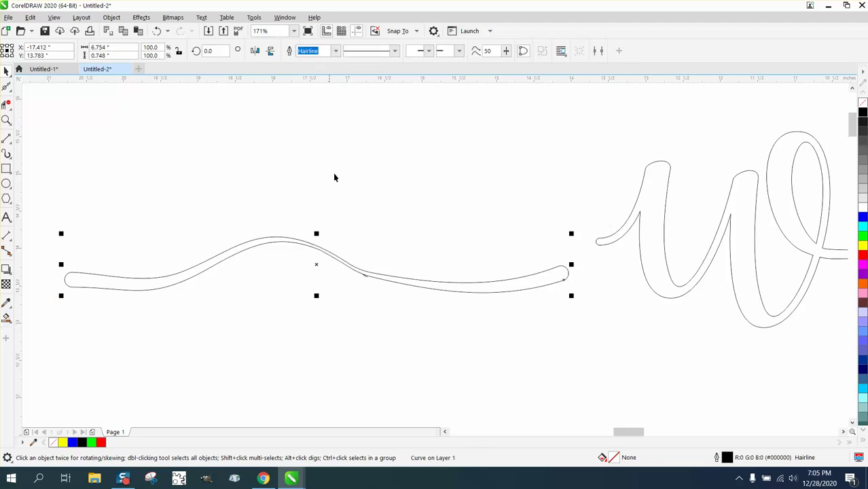
Zoom into the notch, try Virtual Segment Delete, and undo it
{"action": "key", "text": "z"}
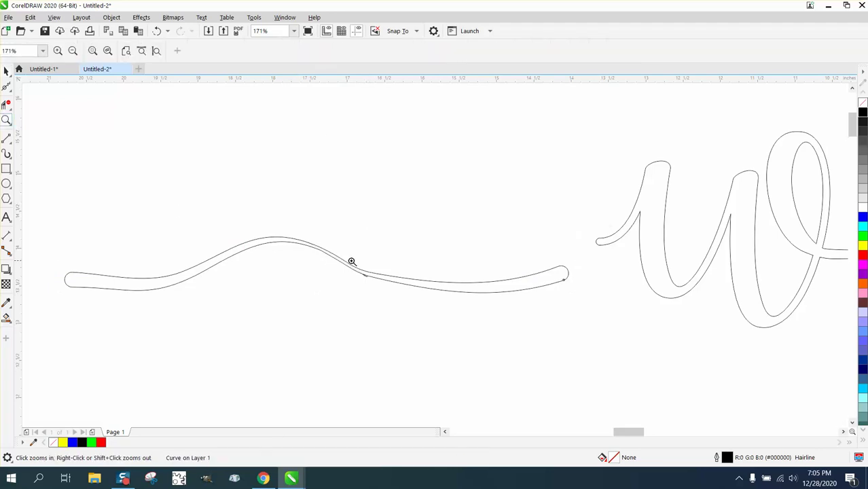
{"action": "left_click_drag", "start_coordinate": [351, 260], "coordinate": [464, 299]}
{"action": "left_click", "coordinate": [6, 105]}
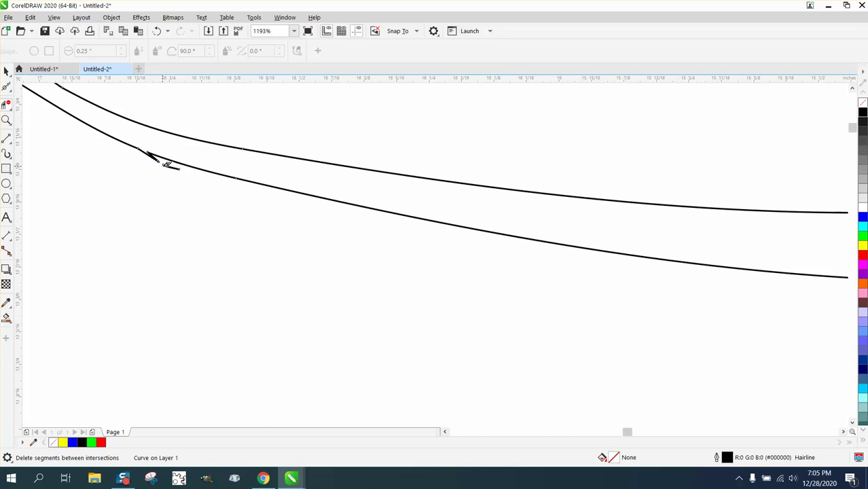
{"action": "left_click", "coordinate": [155, 159]}
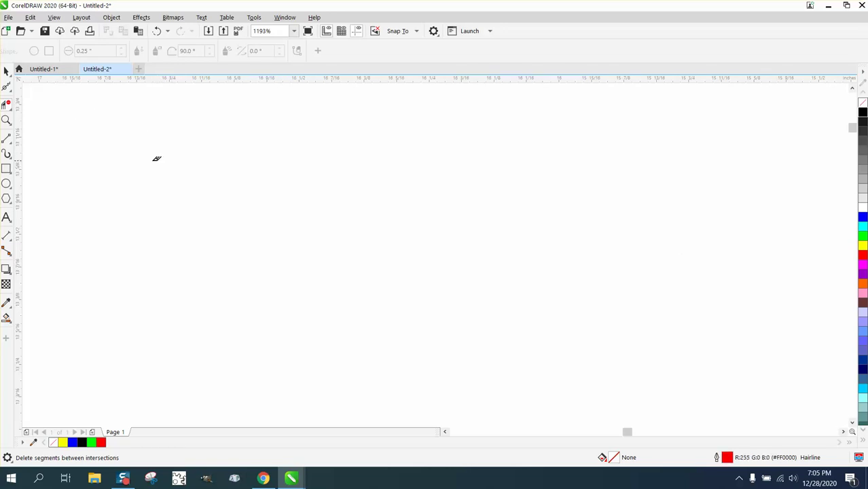
{"action": "left_click", "coordinate": [157, 31]}
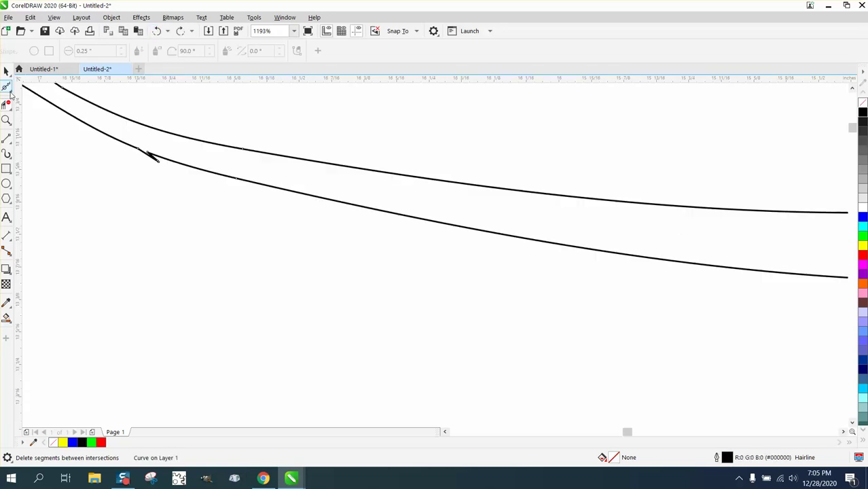
Delete the overlapping nodes at the notch and adjust one node, leaving 18 nodes
{"action": "left_click", "coordinate": [9, 91]}
{"action": "left_click", "coordinate": [32, 86]}
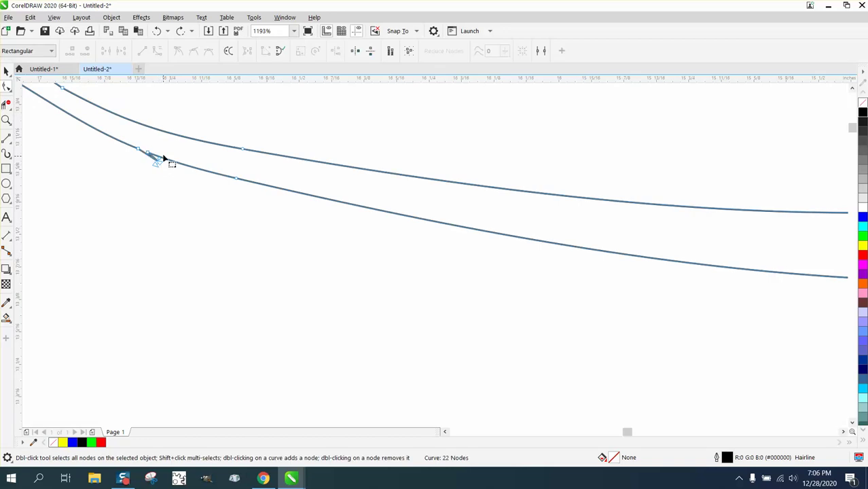
{"action": "left_click_drag", "start_coordinate": [163, 159], "coordinate": [151, 168]}
{"action": "key", "text": "Delete"}
{"action": "left_click_drag", "start_coordinate": [151, 158], "coordinate": [134, 167]}
{"action": "scroll", "coordinate": [202, 285], "scroll_direction": "down", "scroll_amount": 5}
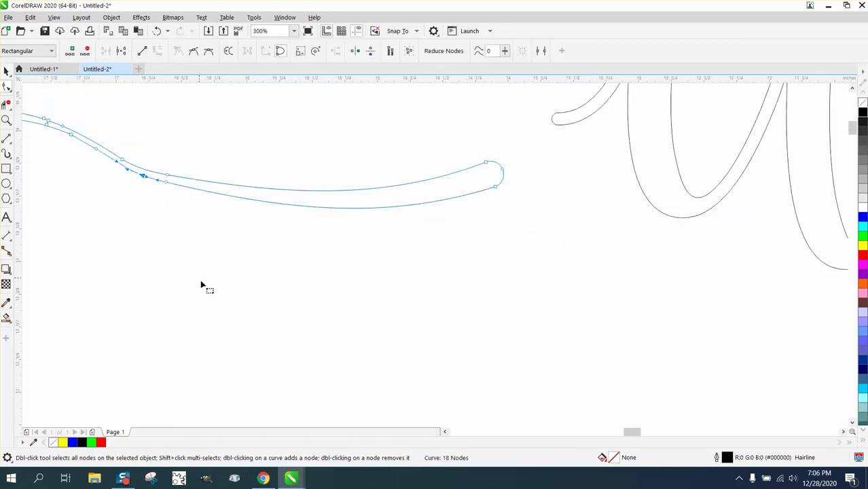
{"action": "scroll", "coordinate": [280, 284], "scroll_direction": "down", "scroll_amount": 1}
Smart-fill the tail shape with black and move the filled copy above the outline
{"action": "scroll", "coordinate": [280, 284], "scroll_direction": "down", "scroll_amount": 2}
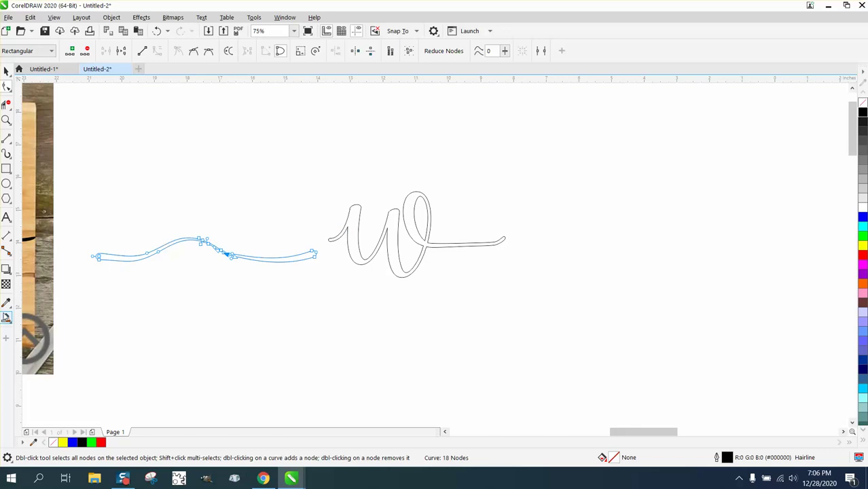
{"action": "left_click", "coordinate": [6, 318]}
{"action": "left_click", "coordinate": [279, 260]}
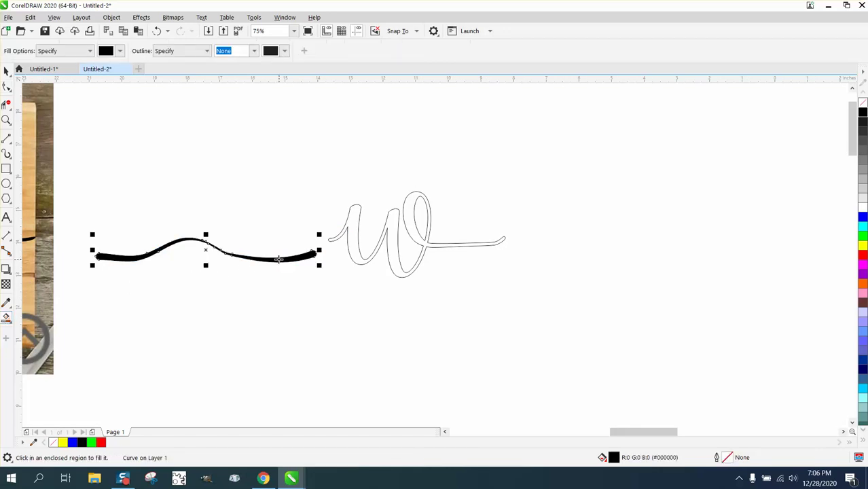
{"action": "left_click", "coordinate": [7, 72]}
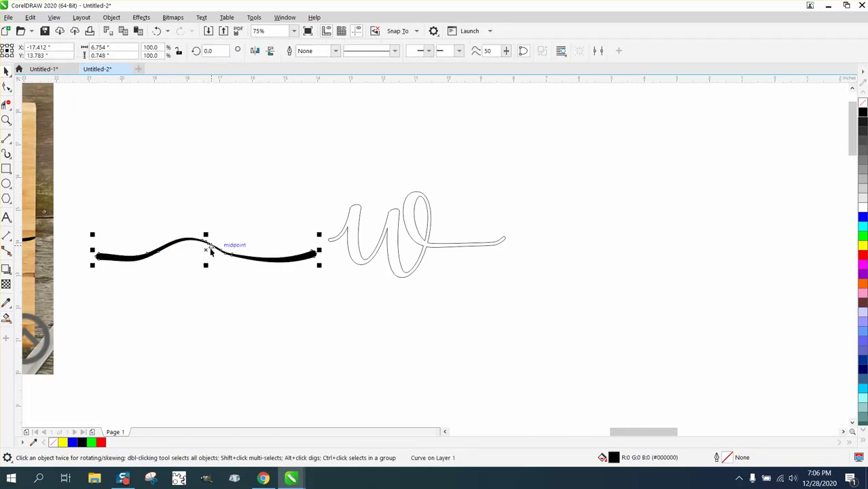
{"action": "left_click", "coordinate": [207, 213]}
{"action": "left_click_drag", "start_coordinate": [279, 261], "coordinate": [260, 202]}
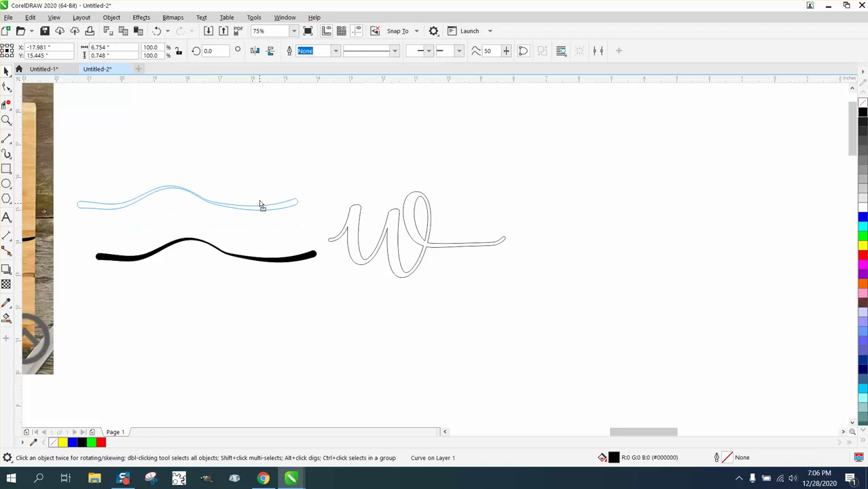
Delete the leftover original outline curve of the tail
{"action": "left_click_drag", "start_coordinate": [86, 241], "coordinate": [314, 286]}
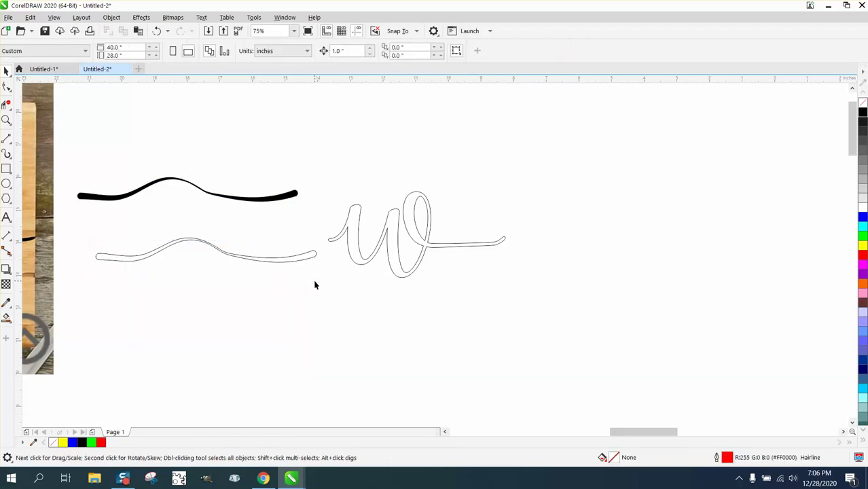
{"action": "left_click", "coordinate": [292, 258]}
{"action": "key", "text": "Delete"}
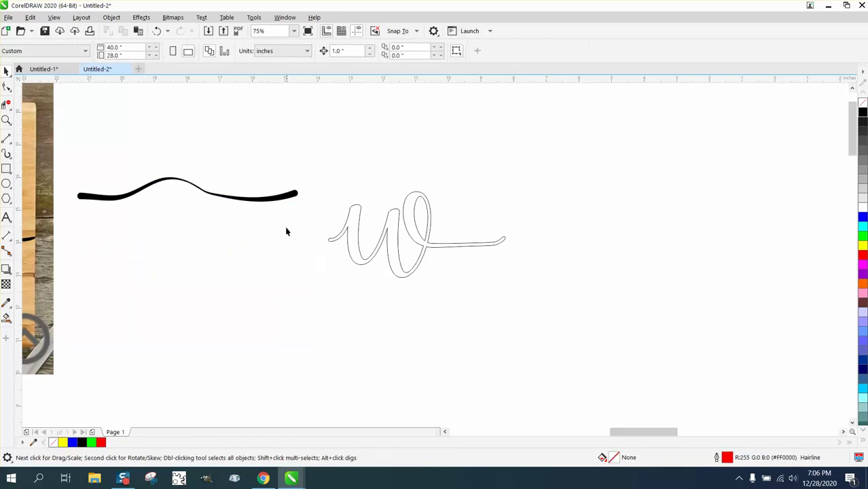
Move the tail back beside the W and give it no fill and a black outline
{"action": "left_click", "coordinate": [278, 200]}
{"action": "left_click_drag", "start_coordinate": [278, 200], "coordinate": [303, 238]}
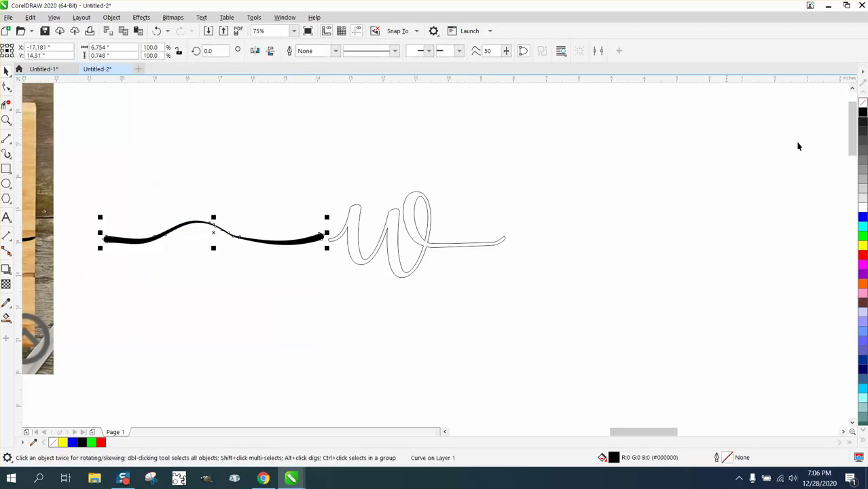
{"action": "left_click", "coordinate": [863, 103]}
{"action": "right_click", "coordinate": [863, 111]}
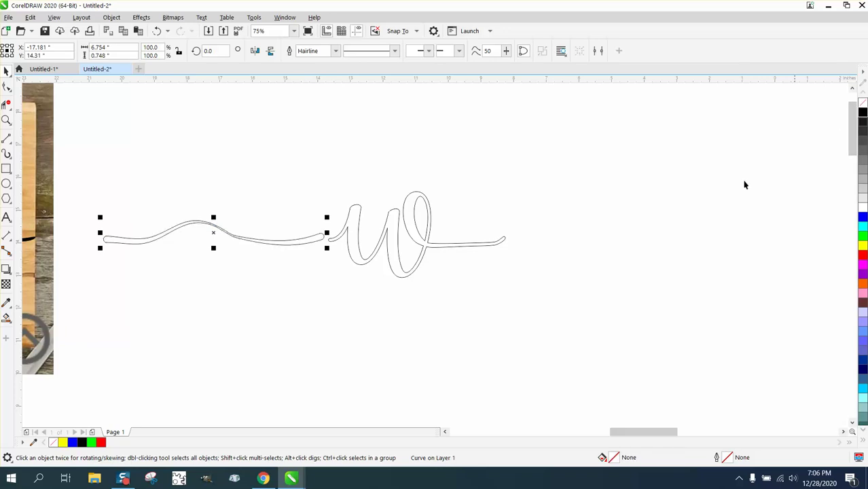
Zoom in on the join, delete the extra tip node, and tuck the tail's tip into the W's stroke
{"action": "left_click", "coordinate": [6, 120]}
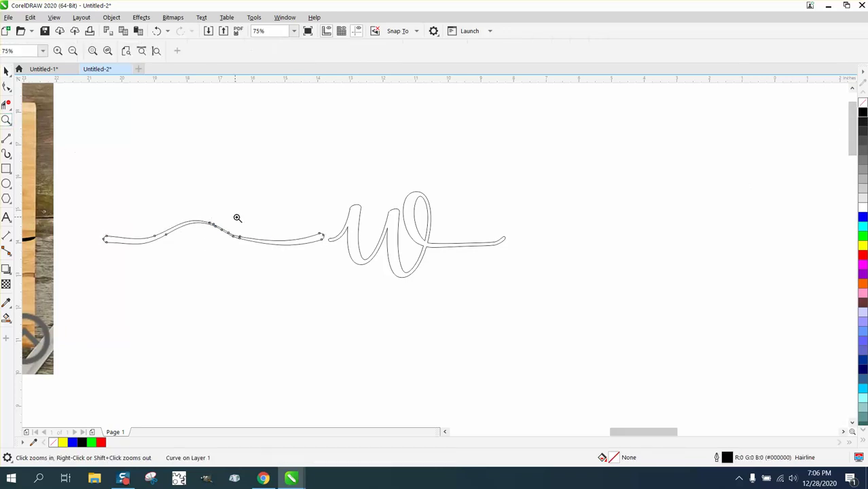
{"action": "left_click_drag", "start_coordinate": [237, 217], "coordinate": [399, 281]}
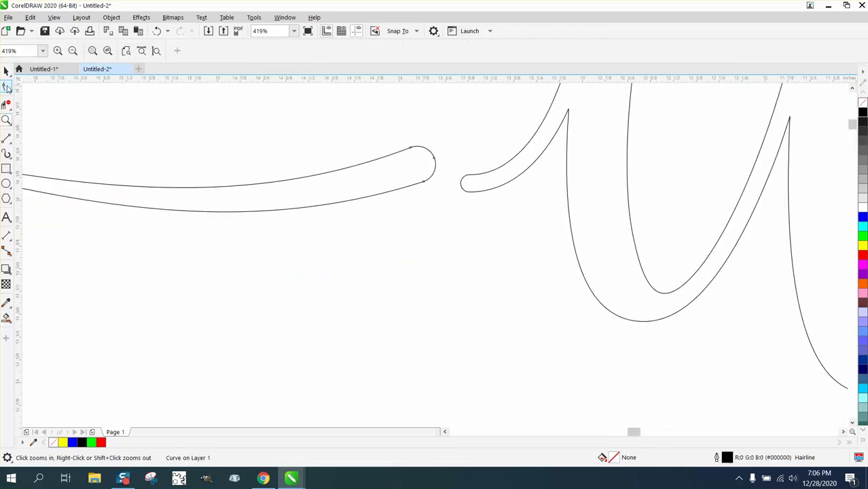
{"action": "left_click", "coordinate": [7, 87]}
{"action": "left_click_drag", "start_coordinate": [414, 151], "coordinate": [439, 175]}
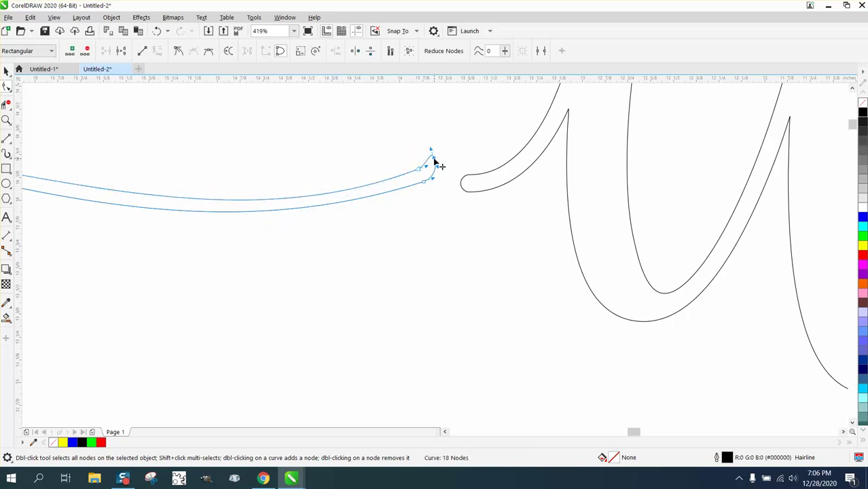
{"action": "double_click", "coordinate": [433, 161]}
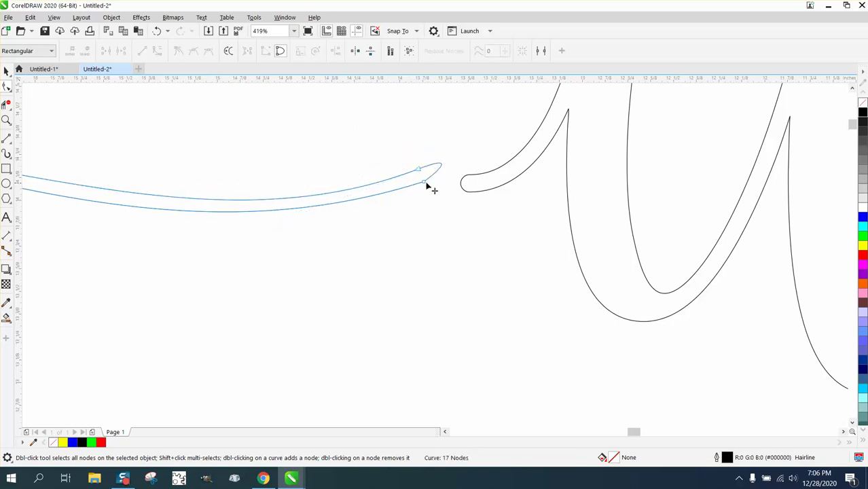
{"action": "left_click_drag", "start_coordinate": [410, 162], "coordinate": [479, 192]}
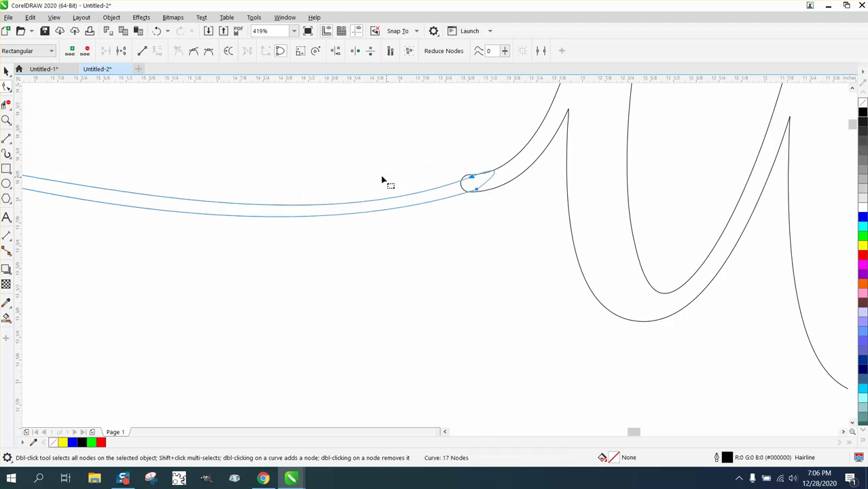
{"action": "scroll", "coordinate": [369, 175], "scroll_direction": "down", "scroll_amount": 2}
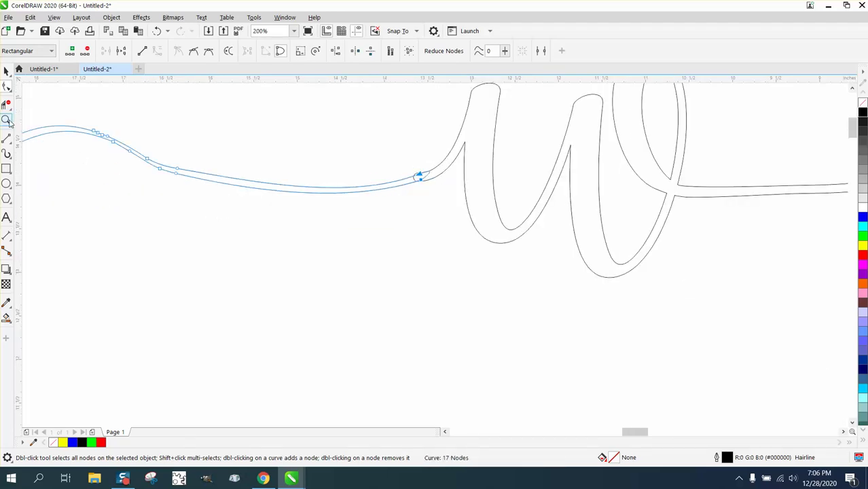
Smooth the left part of the tail with the Smooth brush, then zoom in on the tail-W knot
{"action": "left_click", "coordinate": [11, 95]}
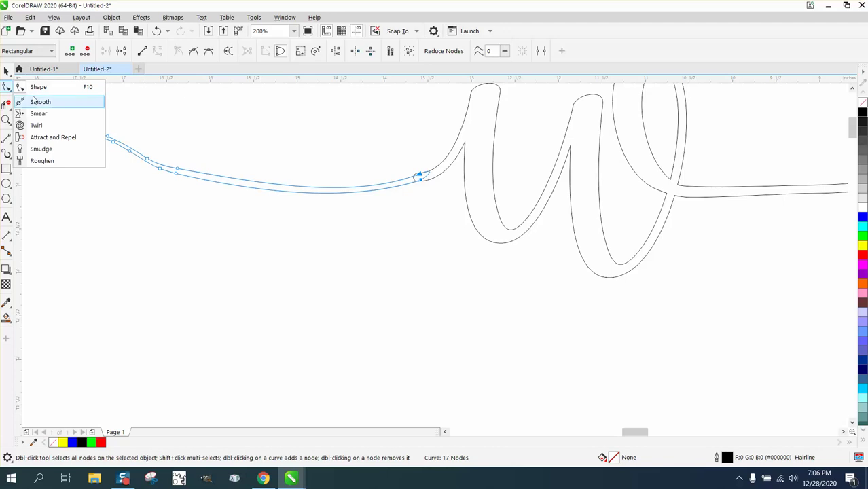
{"action": "left_click", "coordinate": [38, 101]}
{"action": "mouse_move", "coordinate": [198, 177]}
{"action": "left_mouse_down"}
{"action": "mouse_move", "coordinate": [83, 141]}
{"action": "mouse_move", "coordinate": [157, 160]}
{"action": "mouse_move", "coordinate": [319, 170]}
{"action": "left_mouse_up"}
{"action": "scroll", "coordinate": [320, 170], "scroll_direction": "down", "scroll_amount": 1}
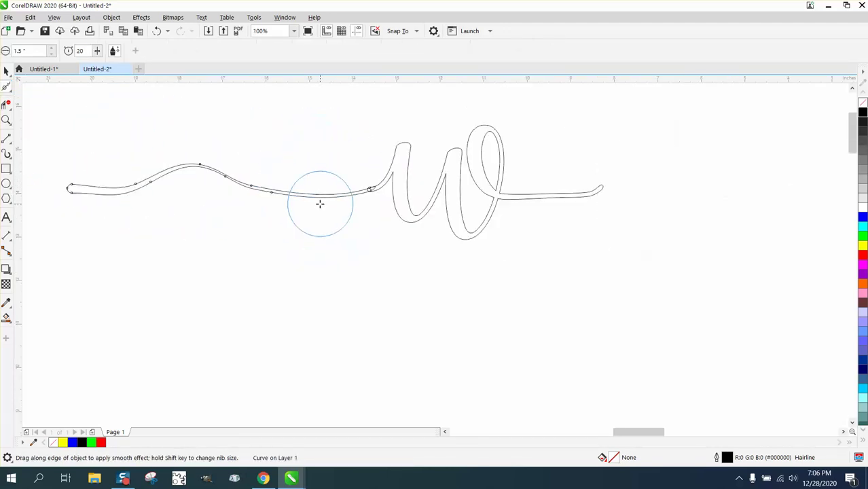
{"action": "left_click", "coordinate": [6, 121]}
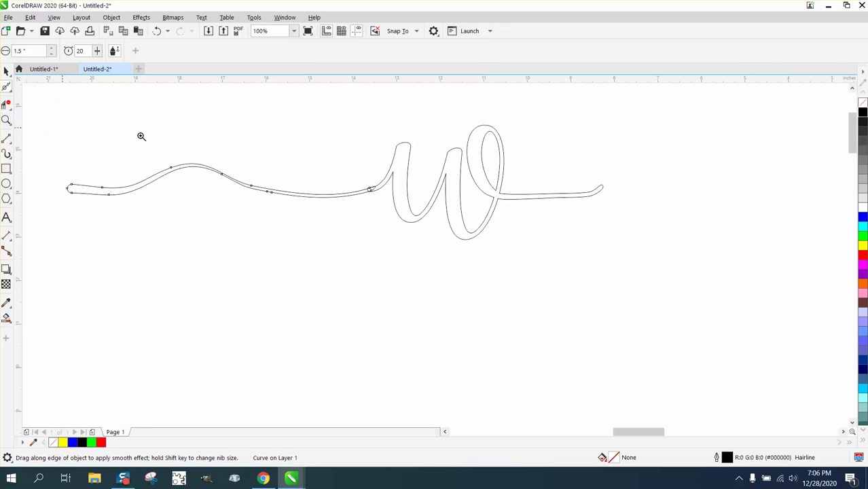
{"action": "left_click_drag", "start_coordinate": [328, 186], "coordinate": [433, 203]}
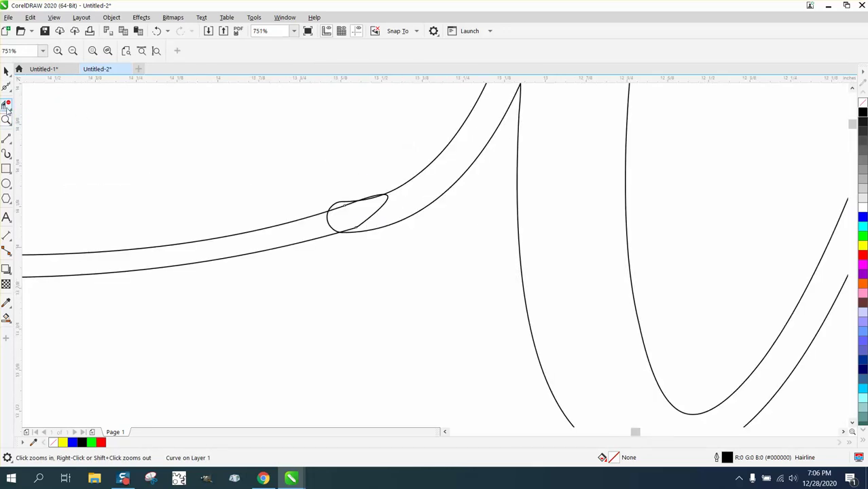
Use Virtual Segment Delete to remove the two crossing segments inside the knot where the tail meets the W
{"action": "left_click", "coordinate": [6, 104]}
{"action": "left_click", "coordinate": [376, 208]}
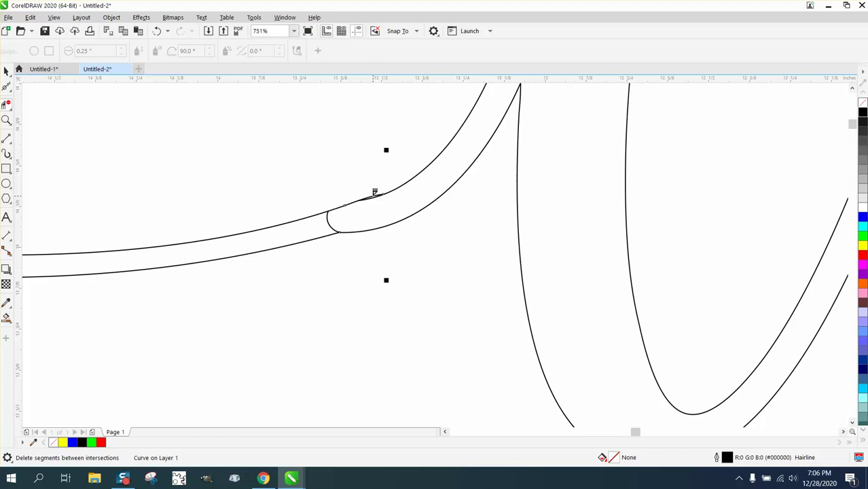
{"action": "left_click", "coordinate": [374, 193]}
{"action": "scroll", "coordinate": [359, 211], "scroll_direction": "down", "scroll_amount": 5}
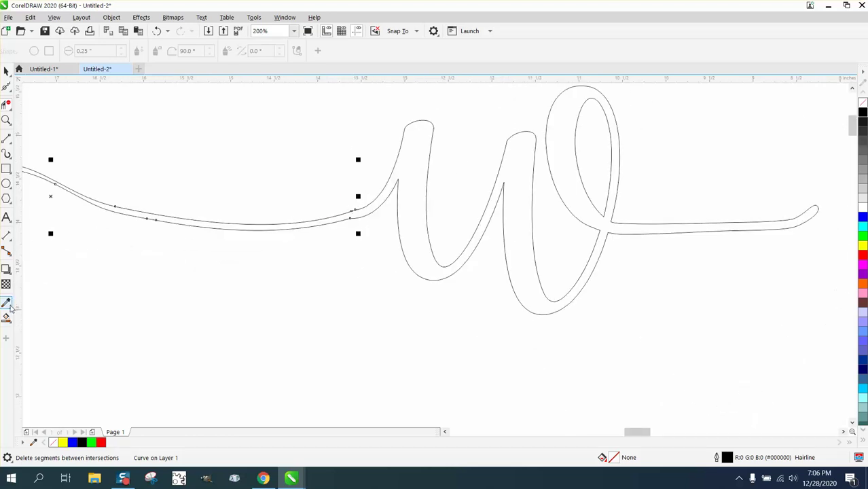
{"action": "left_click", "coordinate": [6, 318]}
Smart-fill the lettering outline with black and move the filled copy below the outline
{"action": "left_click", "coordinate": [397, 211]}
{"action": "scroll", "coordinate": [354, 183], "scroll_direction": "down", "scroll_amount": 2}
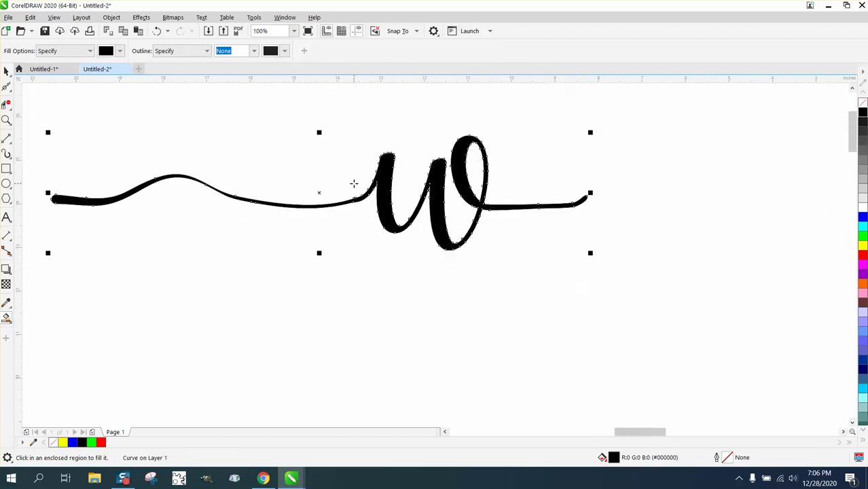
{"action": "left_click", "coordinate": [7, 72]}
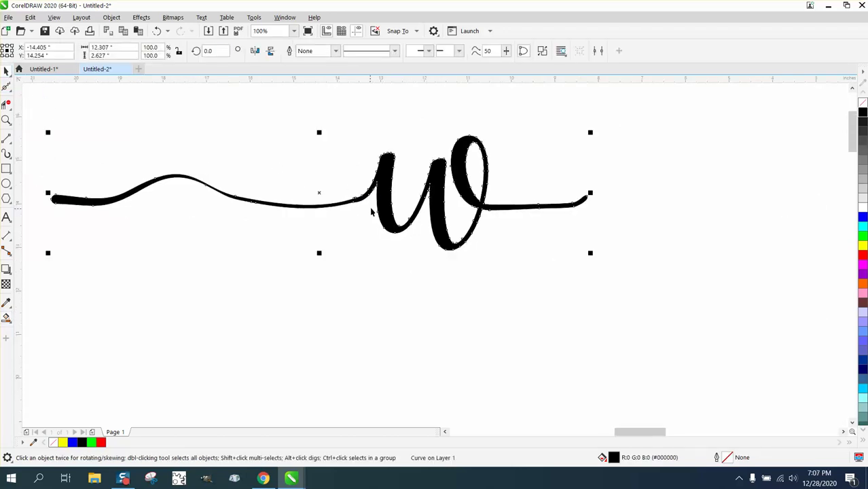
{"action": "left_click_drag", "start_coordinate": [375, 209], "coordinate": [401, 338]}
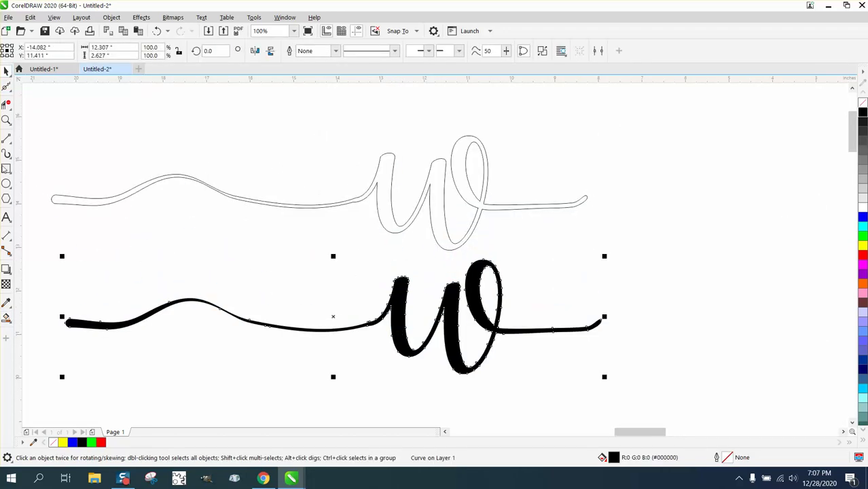
Smooth the bump at the tail-W join and the left end of the filled tail
{"action": "left_click", "coordinate": [6, 119]}
{"action": "left_click_drag", "start_coordinate": [299, 275], "coordinate": [593, 369]}
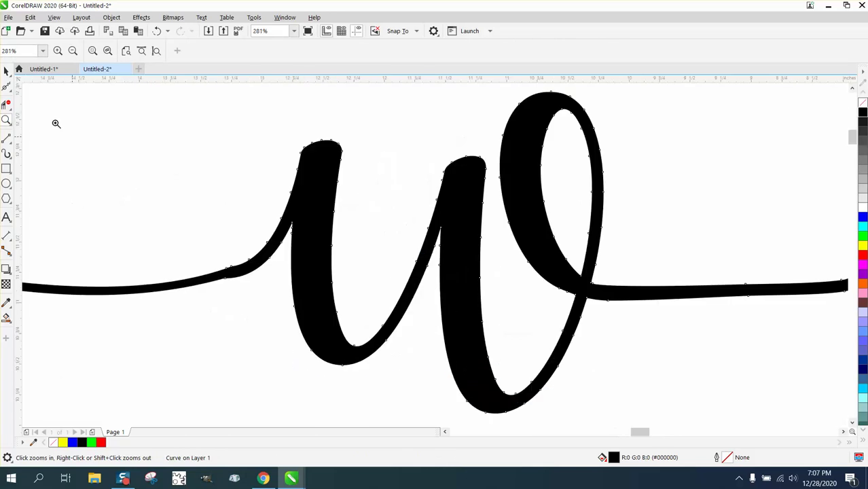
{"action": "left_click", "coordinate": [9, 92]}
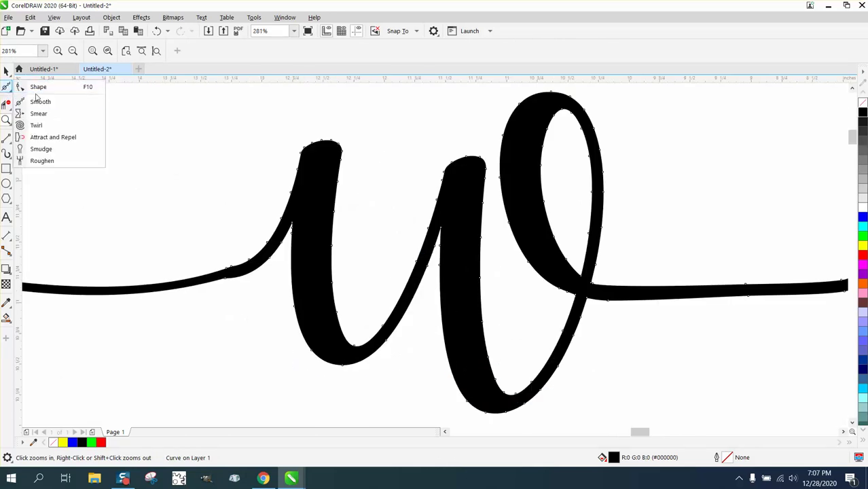
{"action": "left_click", "coordinate": [60, 106]}
{"action": "left_click_drag", "start_coordinate": [253, 260], "coordinate": [144, 286]}
{"action": "scroll", "coordinate": [233, 229], "scroll_direction": "down", "scroll_amount": 2}
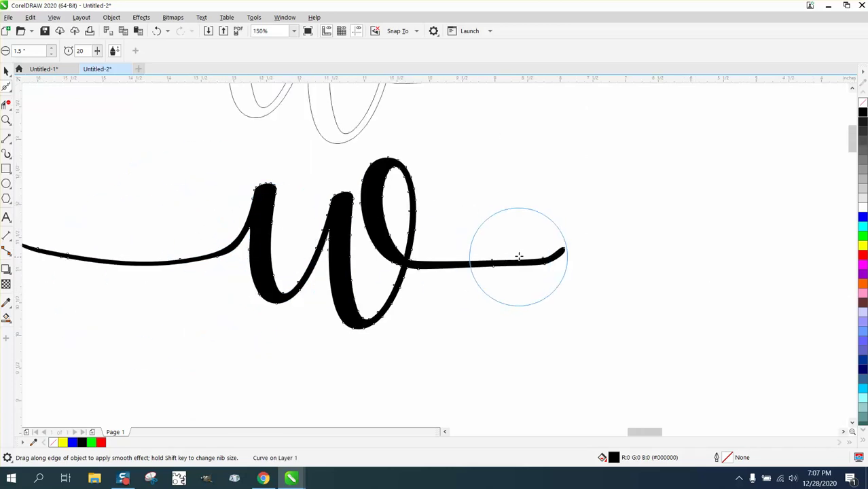
{"action": "scroll", "coordinate": [519, 252], "scroll_direction": "down", "scroll_amount": 2}
{"action": "mouse_move", "coordinate": [327, 260]}
{"action": "left_mouse_down"}
{"action": "mouse_move", "coordinate": [187, 246]}
{"action": "mouse_move", "coordinate": [140, 248]}
{"action": "left_mouse_up"}
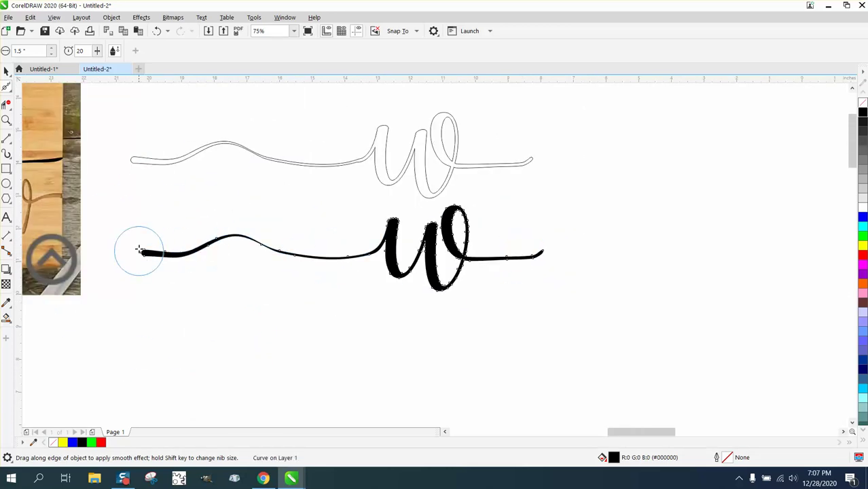
{"action": "left_click", "coordinate": [5, 71]}
Place the black lettering on the cutting board, scaled to 86.4%, across the board's upper half
{"action": "scroll", "coordinate": [500, 358], "scroll_direction": "down", "scroll_amount": 2}
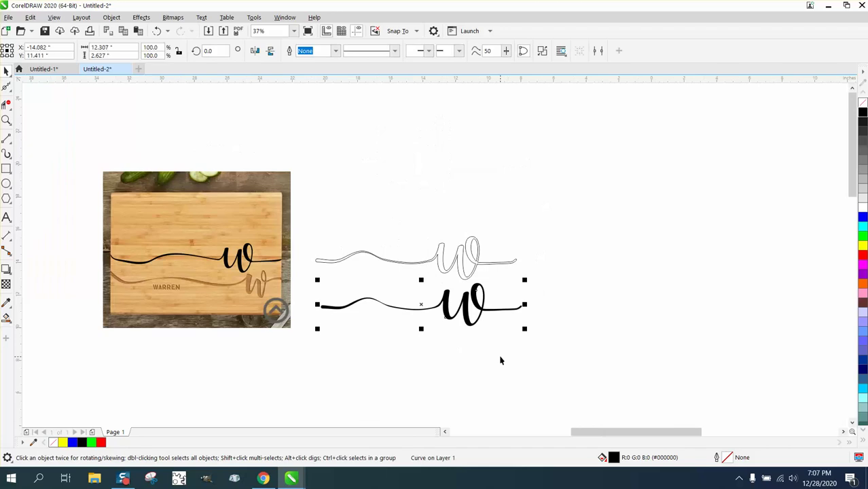
{"action": "left_click_drag", "start_coordinate": [466, 307], "coordinate": [231, 235]}
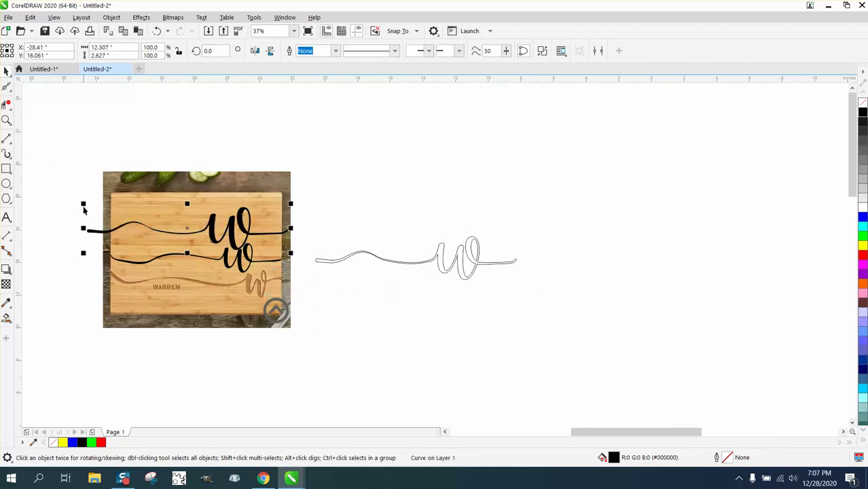
{"action": "left_click_drag", "start_coordinate": [87, 205], "coordinate": [111, 210]}
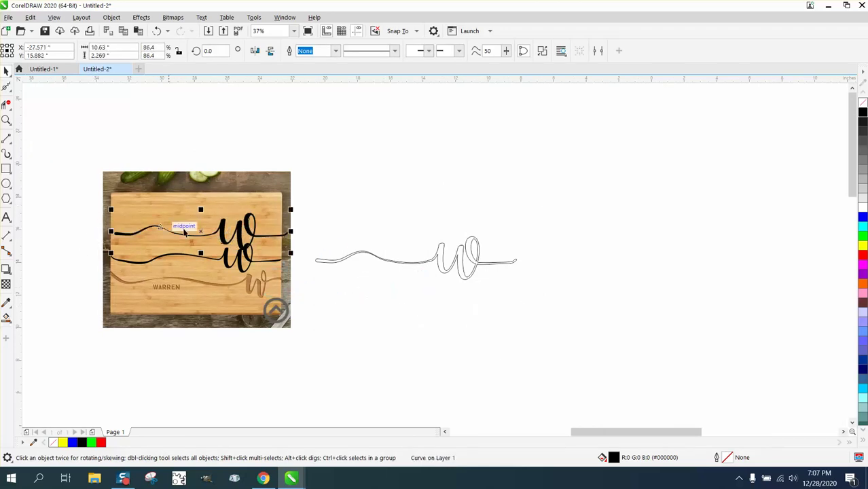
{"action": "left_click_drag", "start_coordinate": [221, 240], "coordinate": [217, 219]}
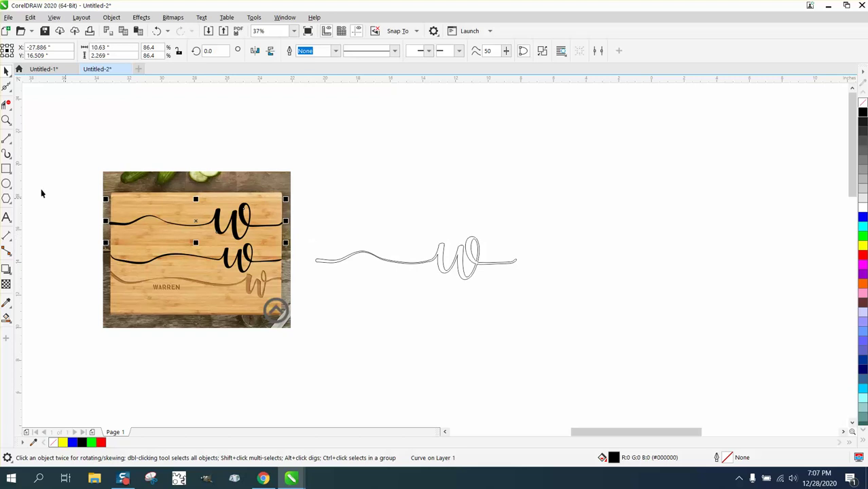
{"action": "left_click", "coordinate": [6, 120]}
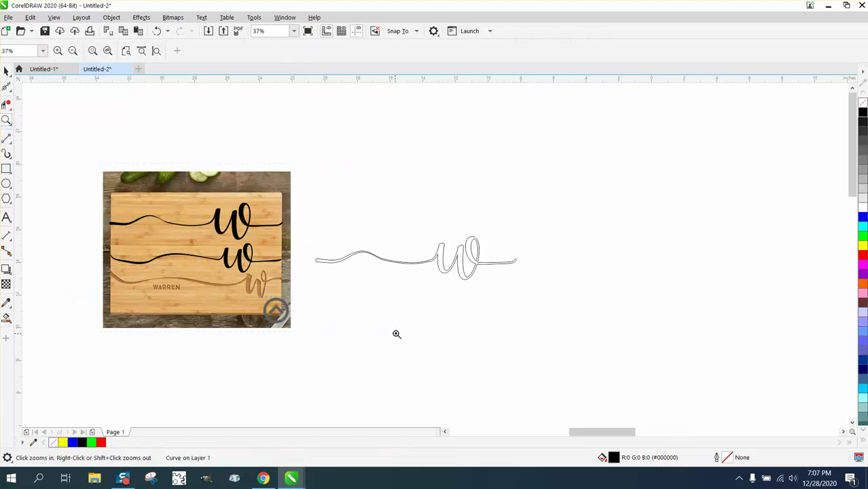